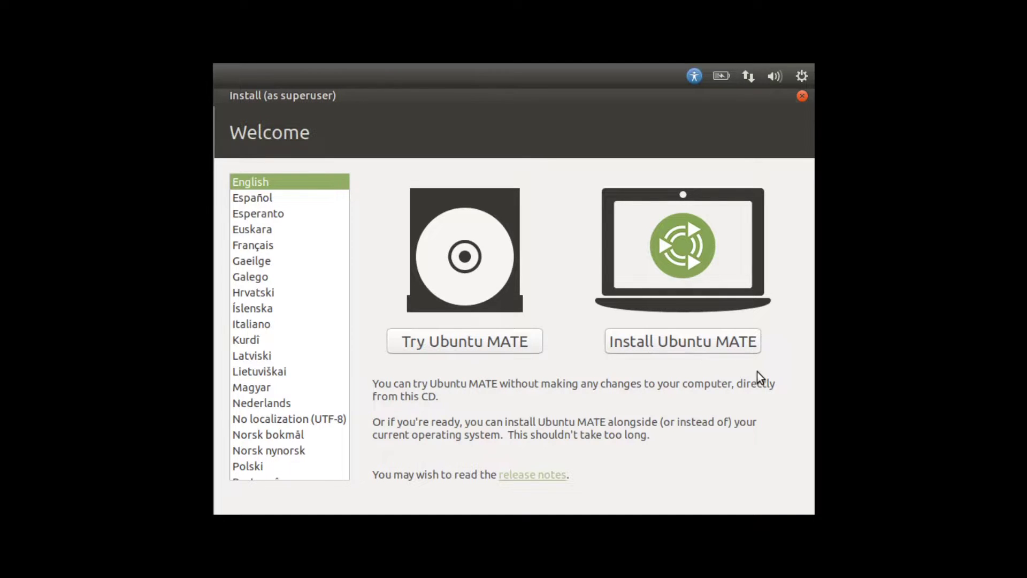
Start installing Ubuntu MATE with the English (US) keyboard layout, normal installation, update downloads and third-party software enabled
{"action": "left_click", "coordinate": [689, 347]}
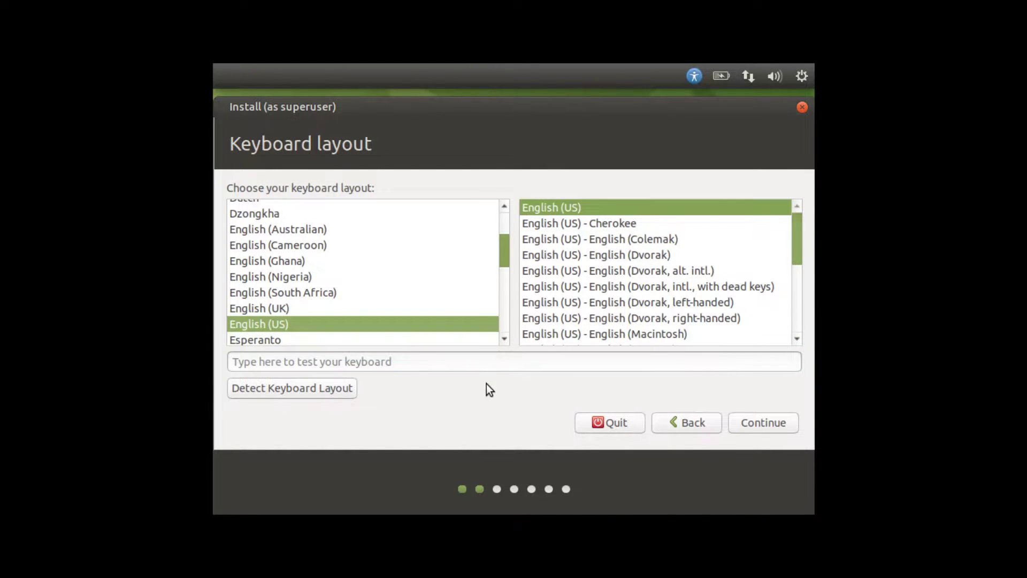
{"action": "left_click", "coordinate": [778, 423]}
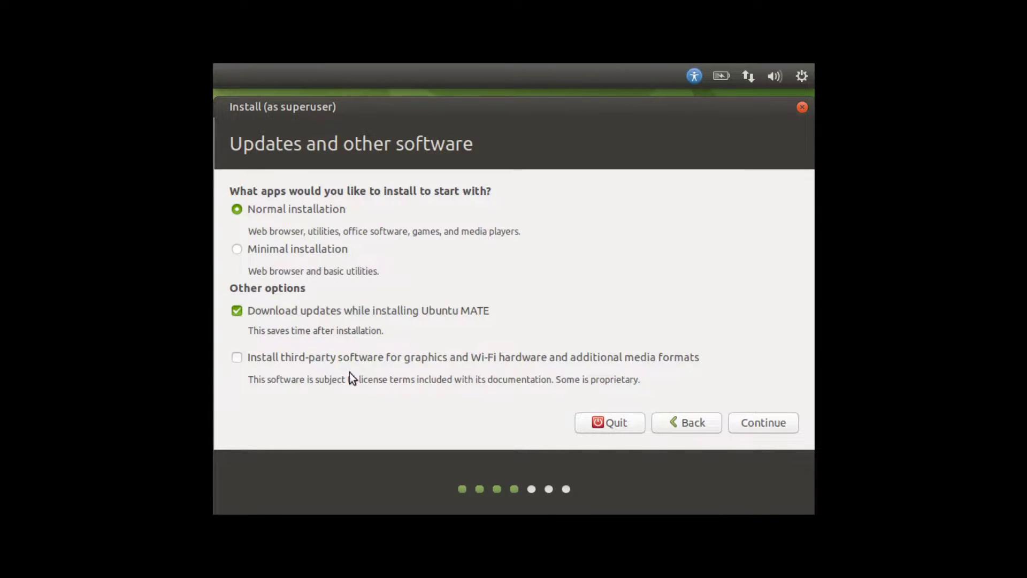
{"action": "left_click", "coordinate": [237, 358]}
{"action": "left_click", "coordinate": [780, 426]}
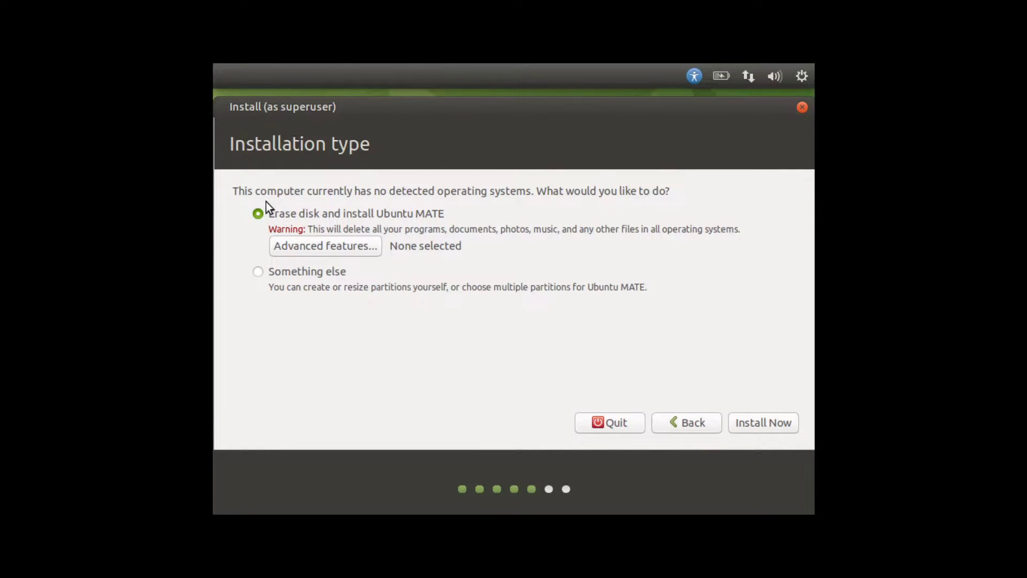
Choose to erase the disk and install Ubuntu MATE, write the changes to disk, and accept Jakarta as the location
{"action": "left_click", "coordinate": [779, 427]}
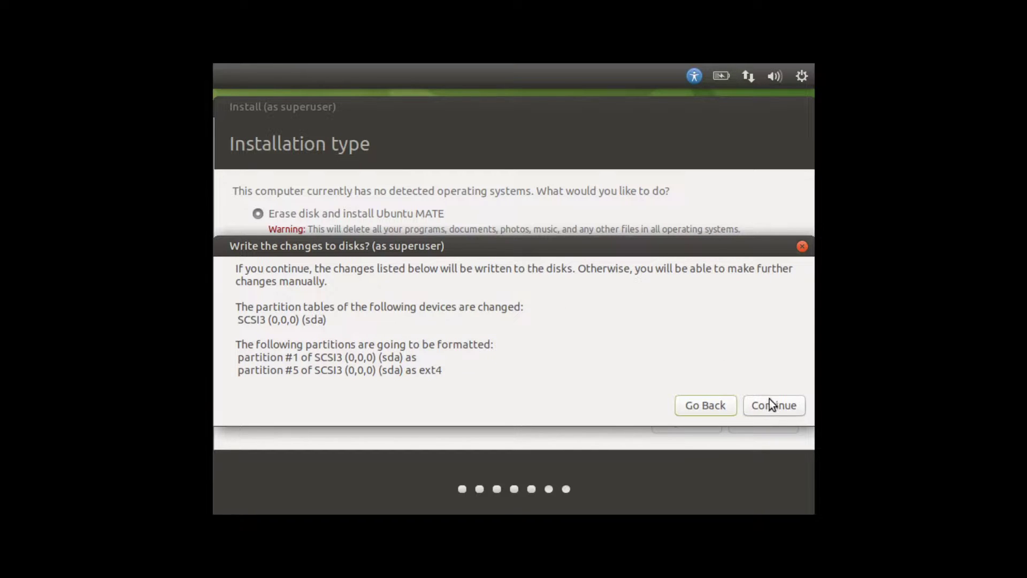
{"action": "left_click", "coordinate": [791, 406]}
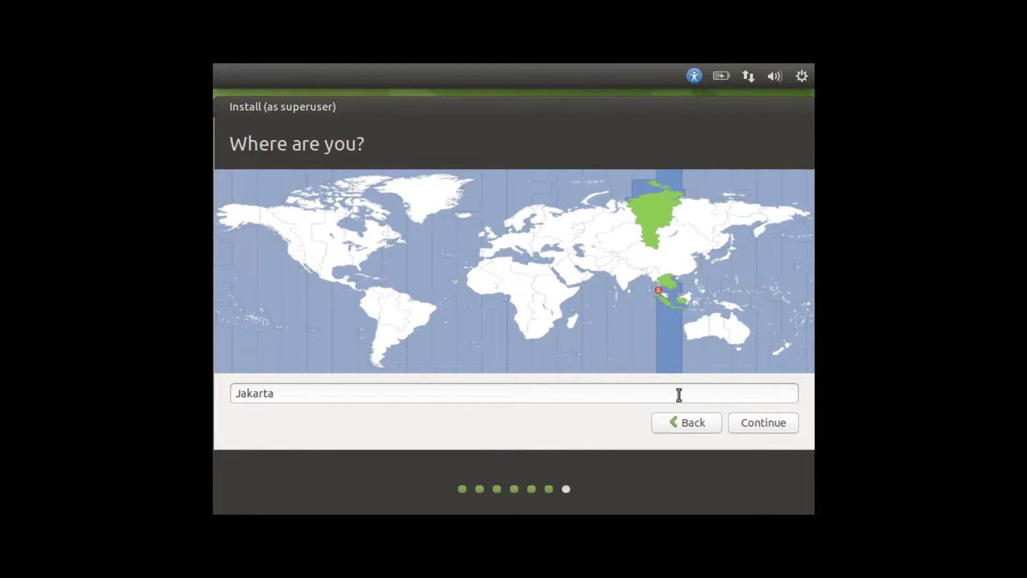
{"action": "left_click", "coordinate": [773, 427]}
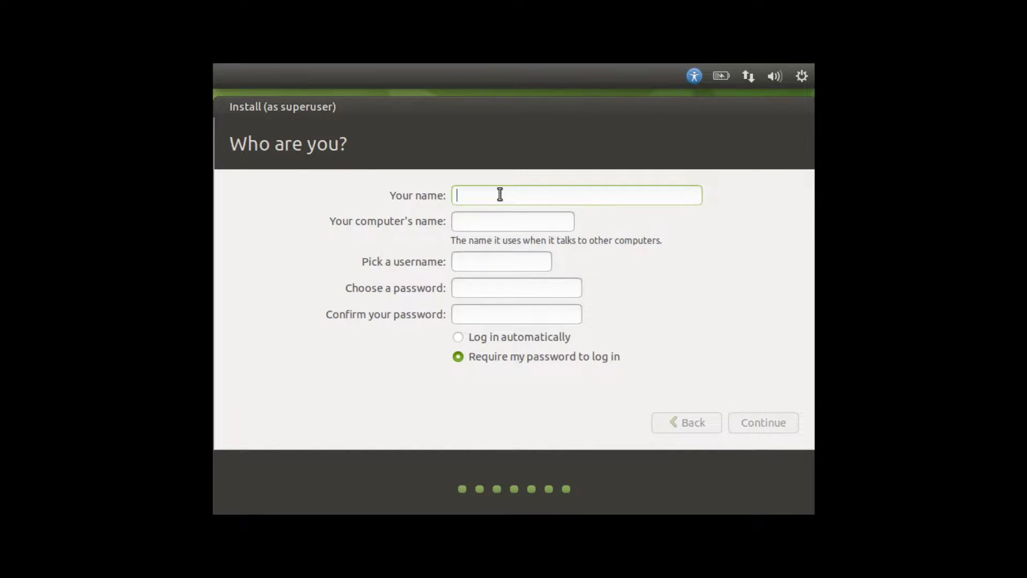
Enter Indonesia Belajar as the account's display name and belajaridn as the username
{"action": "type", "text": "Indonesia"}
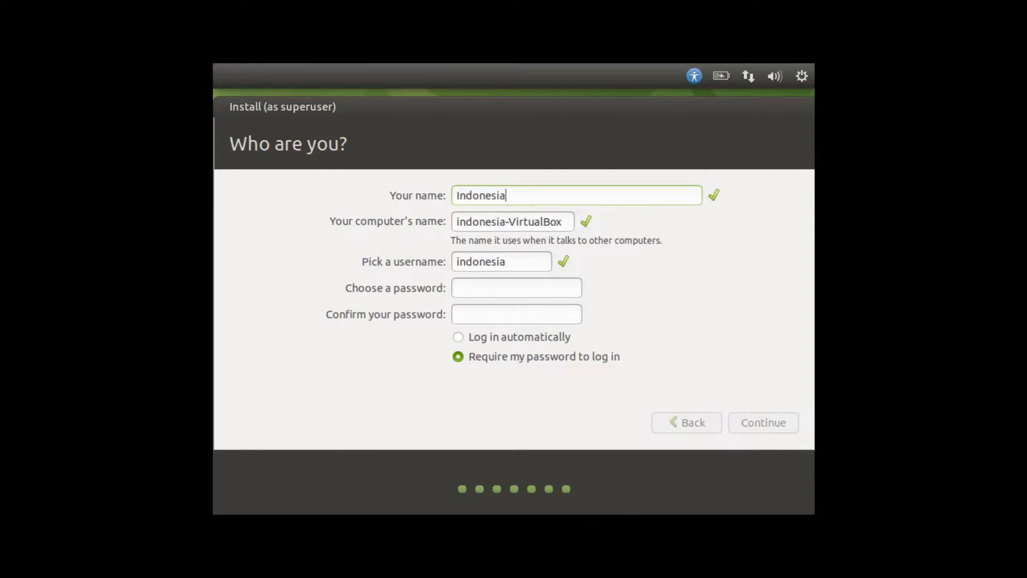
{"action": "type", "text": " Belajar"}
{"action": "double_click", "coordinate": [516, 264]}
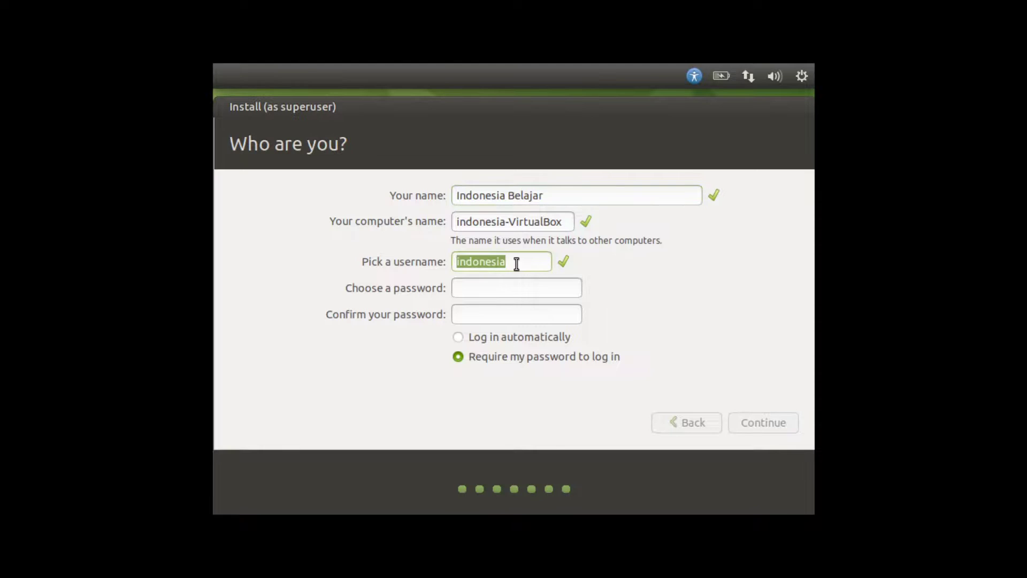
{"action": "type", "text": "belajaridn"}
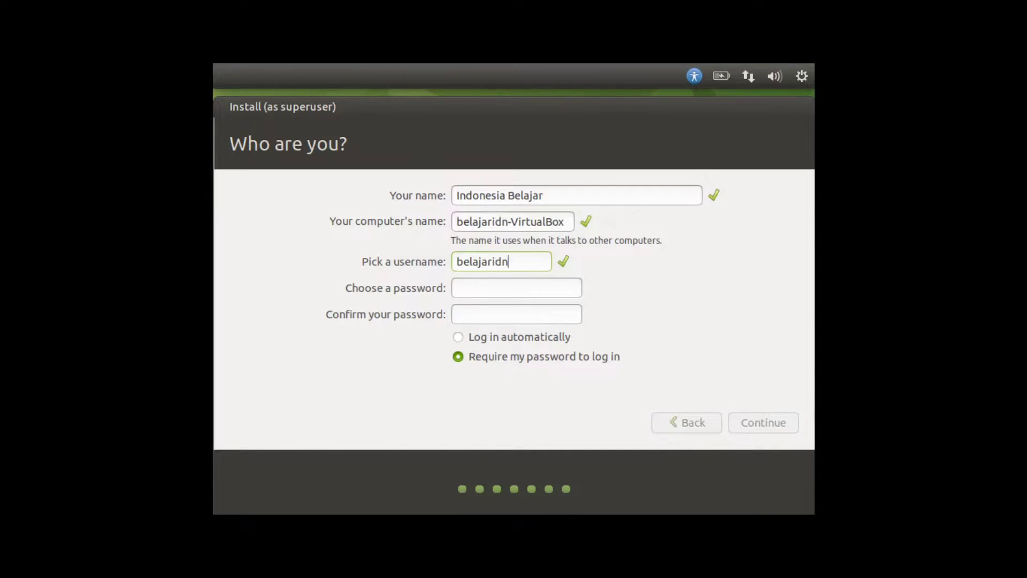
Enter and confirm the account password, keep the password required at login, and continue the installation
{"action": "key", "text": "Tab"}
{"action": "type", "text": "******"}
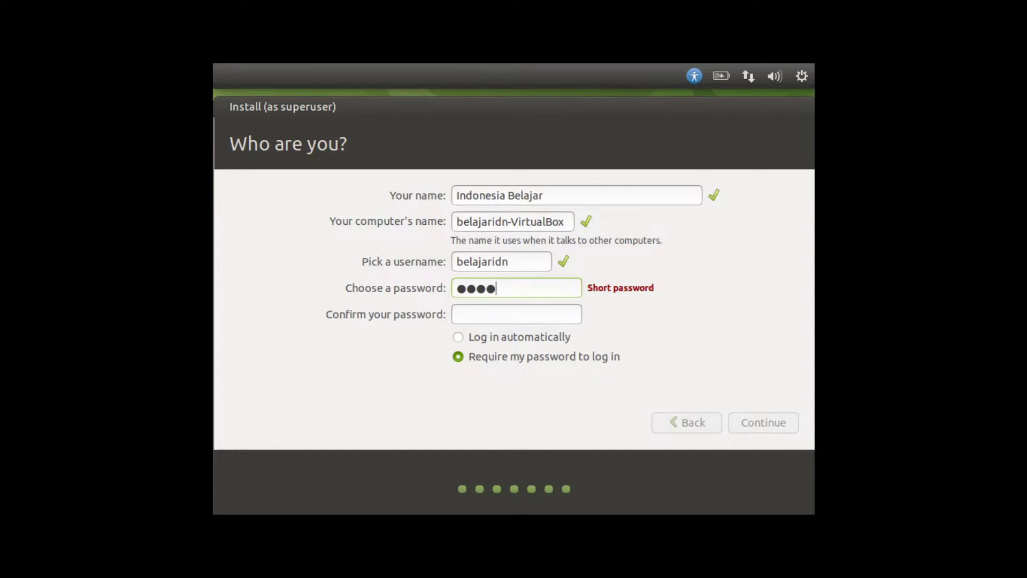
{"action": "type", "text": "**"}
{"action": "key", "text": "Tab"}
{"action": "type", "text": "********"}
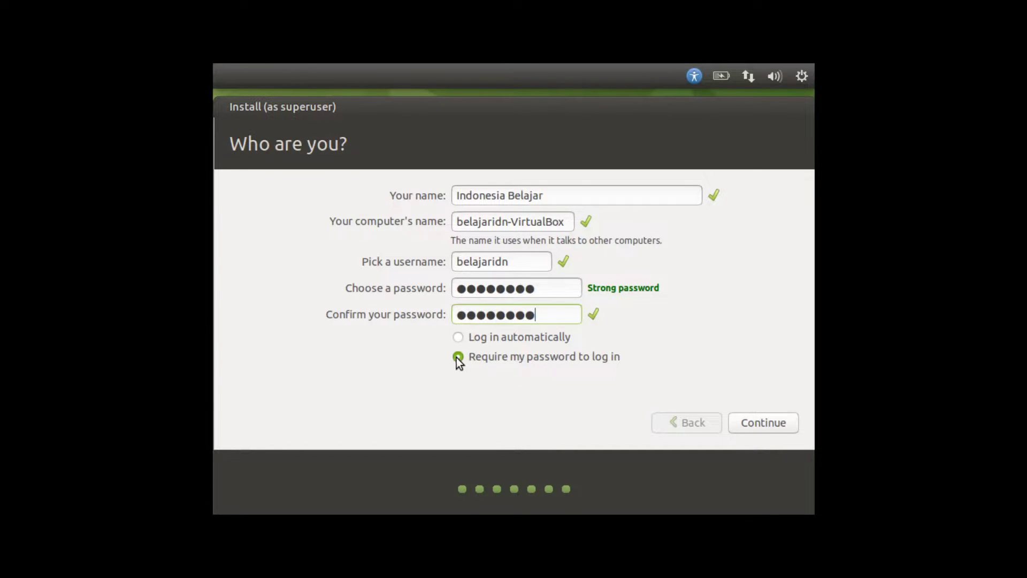
{"action": "left_click", "coordinate": [786, 424]}
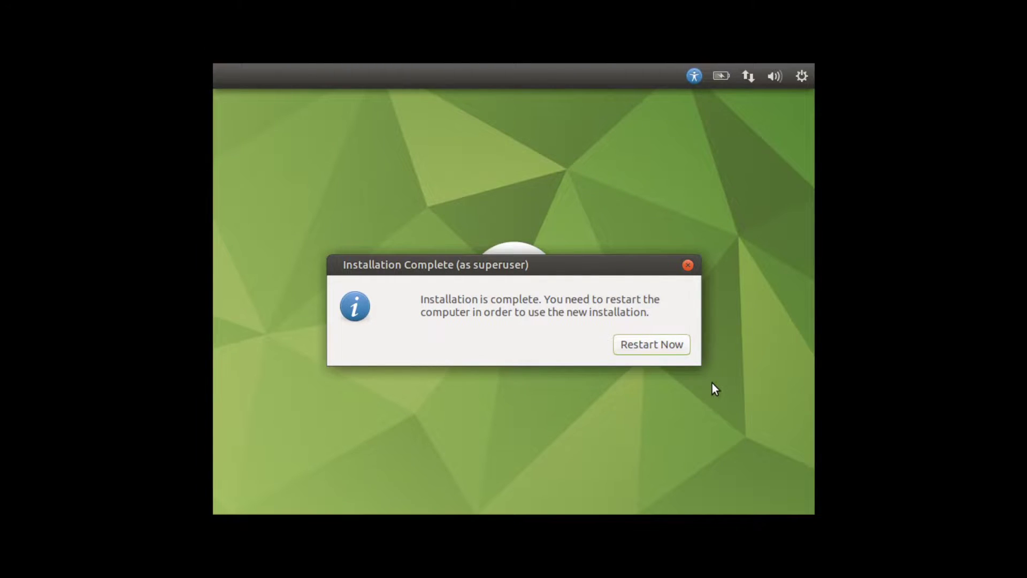
Restart into the new installation past the installation-medium prompt and log in with the account password
{"action": "left_click", "coordinate": [676, 350]}
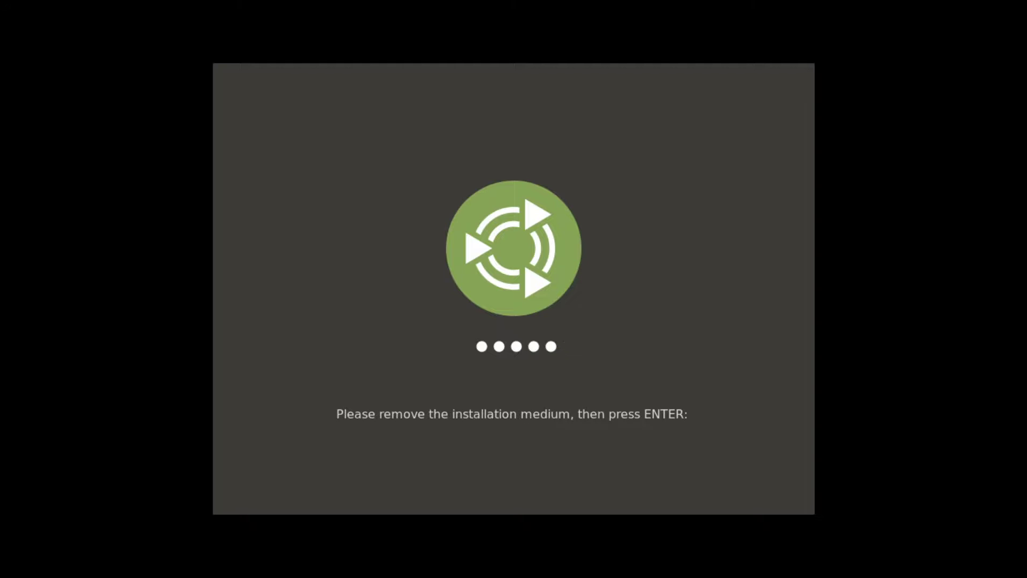
{"action": "key", "text": "Return"}
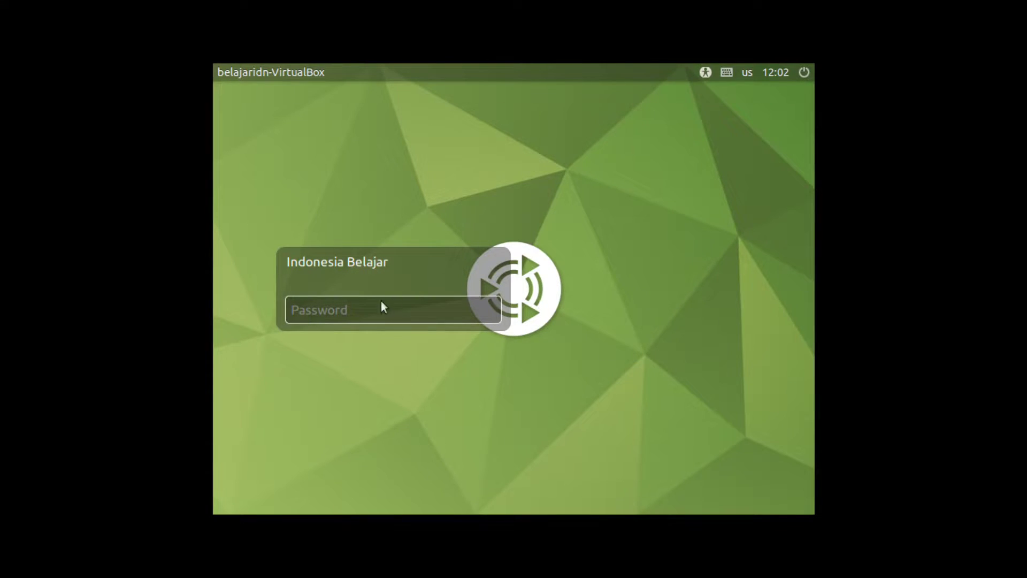
{"action": "type", "text": "********"}
{"action": "key", "text": "Return"}
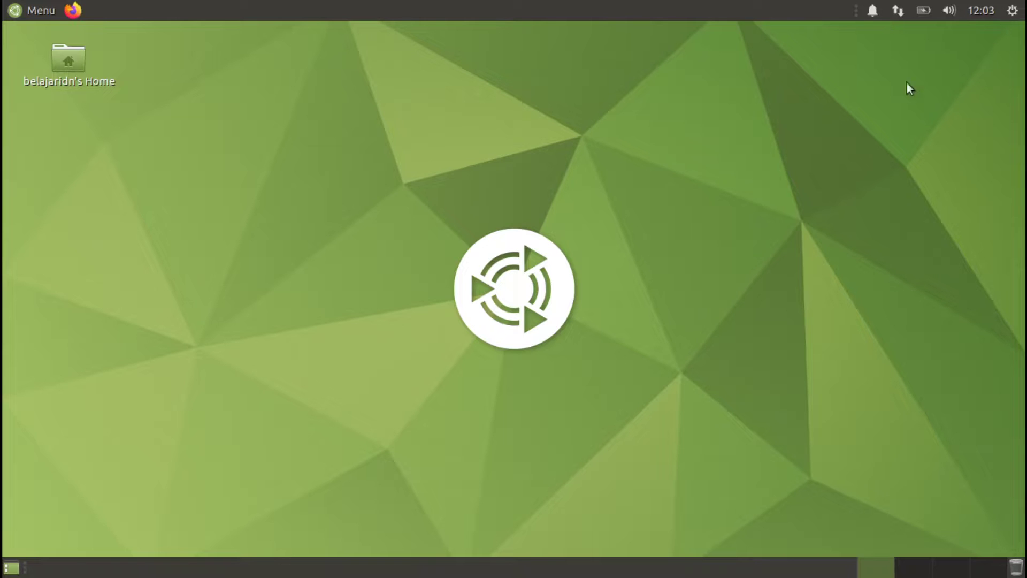
View the release and hardware information about this computer, and close System Monitor
{"action": "left_click", "coordinate": [1013, 12]}
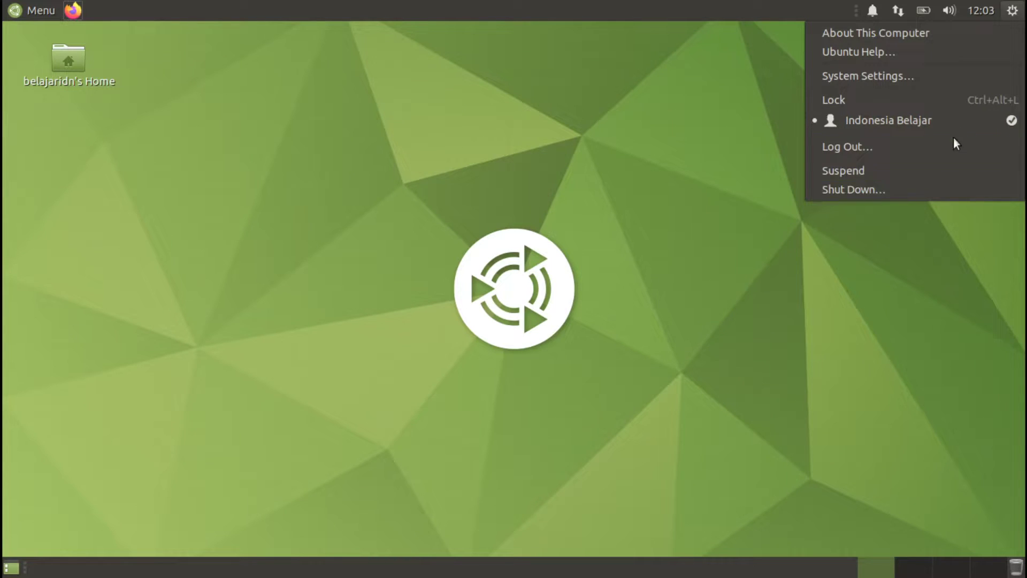
{"action": "left_click", "coordinate": [918, 33]}
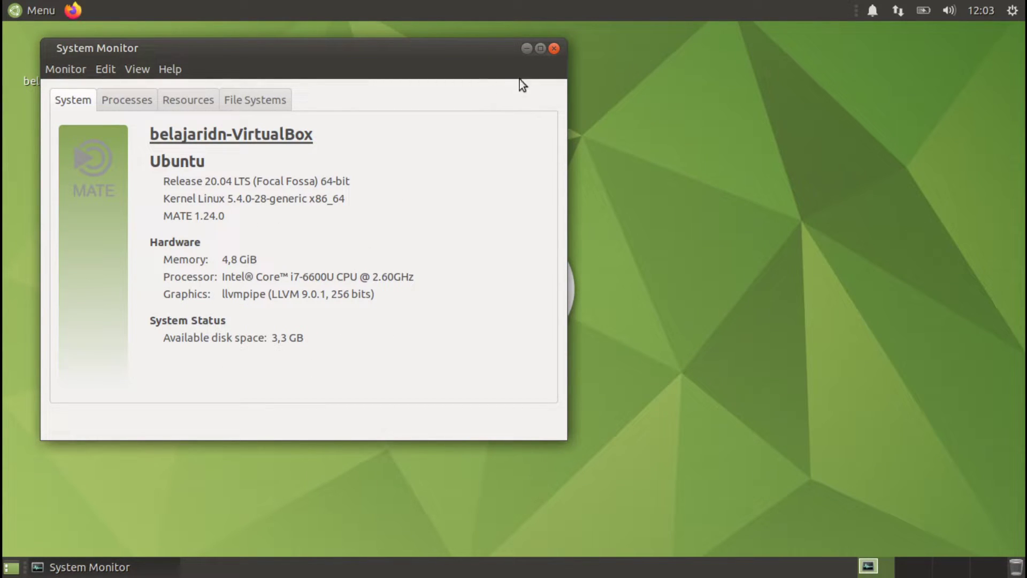
{"action": "left_click", "coordinate": [555, 51]}
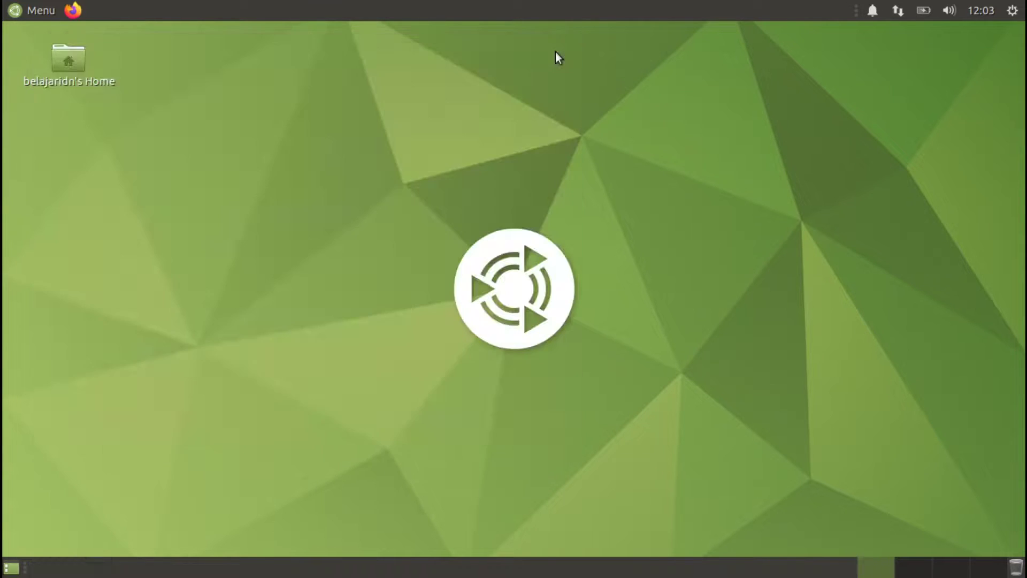
Look through the calendar, sound and network indicators to examine their options
{"action": "left_click", "coordinate": [986, 11]}
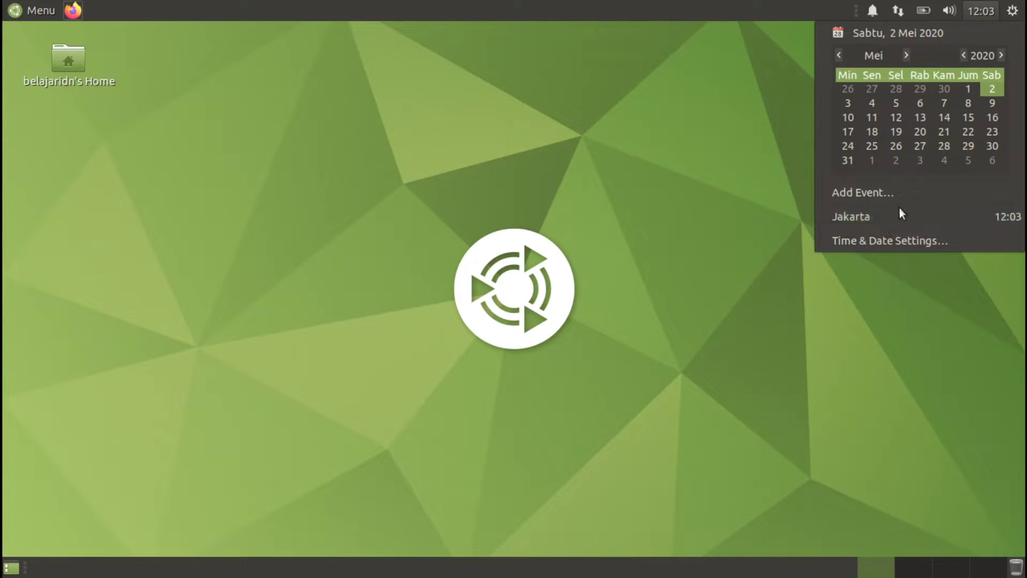
{"action": "left_click", "coordinate": [950, 12]}
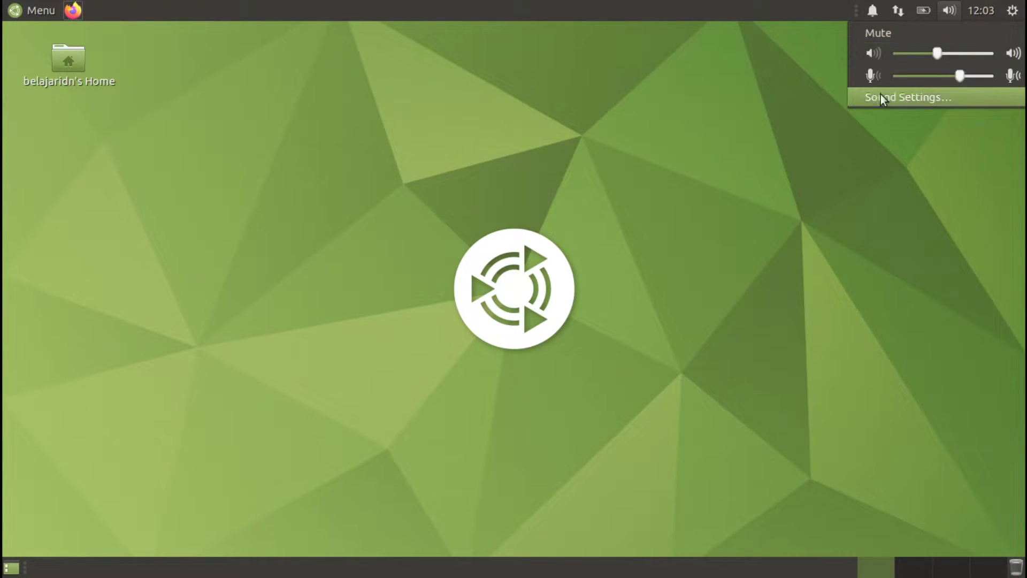
{"action": "mouse_move", "coordinate": [923, 10]}
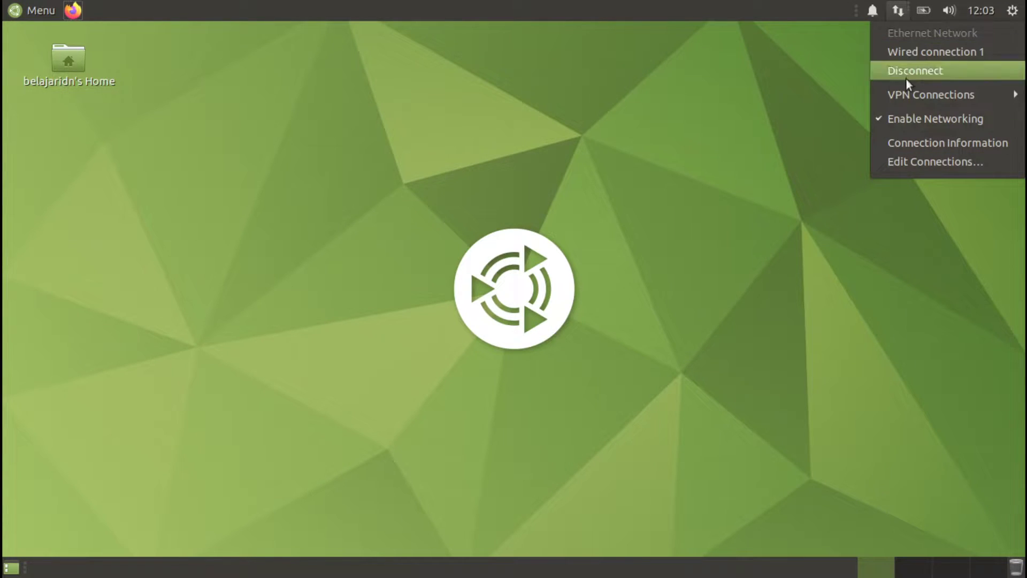
Try switching do not disturb on and off in the notification indicator's settings, and close the settings window
{"action": "mouse_move", "coordinate": [870, 6]}
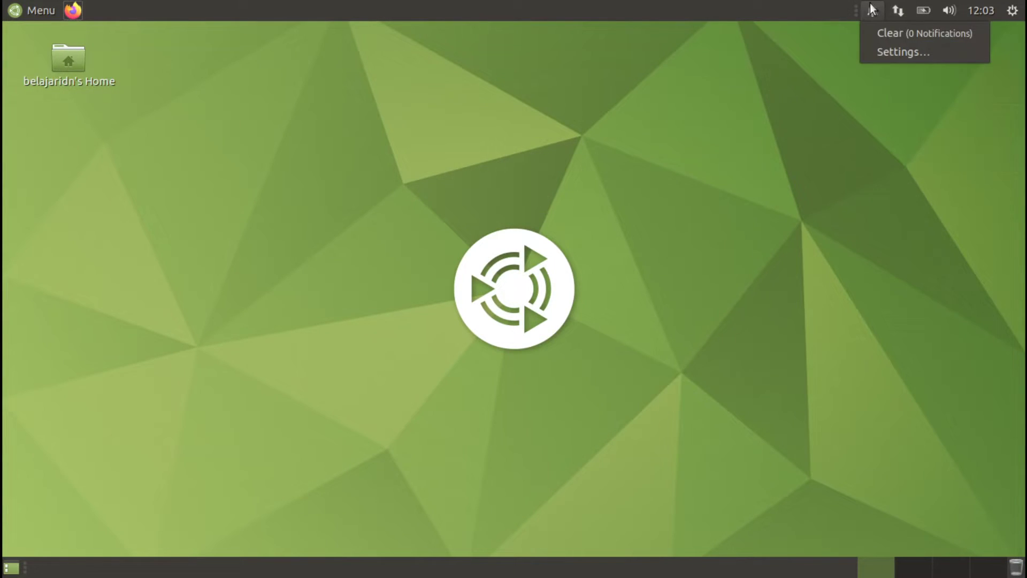
{"action": "left_click", "coordinate": [897, 52]}
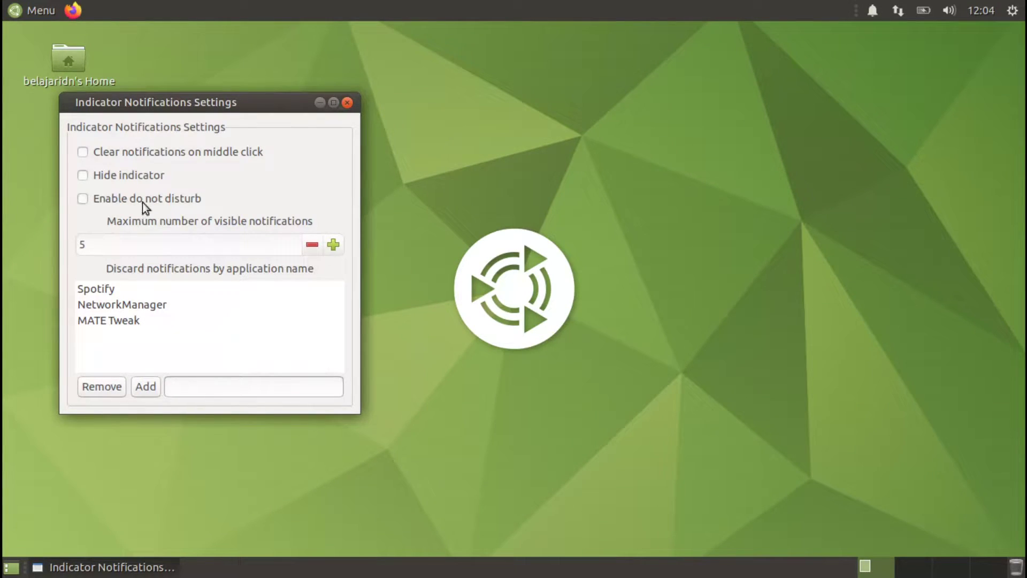
{"action": "left_click", "coordinate": [128, 200]}
{"action": "left_click", "coordinate": [129, 200]}
{"action": "left_click", "coordinate": [128, 200]}
{"action": "left_click", "coordinate": [129, 200]}
{"action": "left_click", "coordinate": [347, 103]}
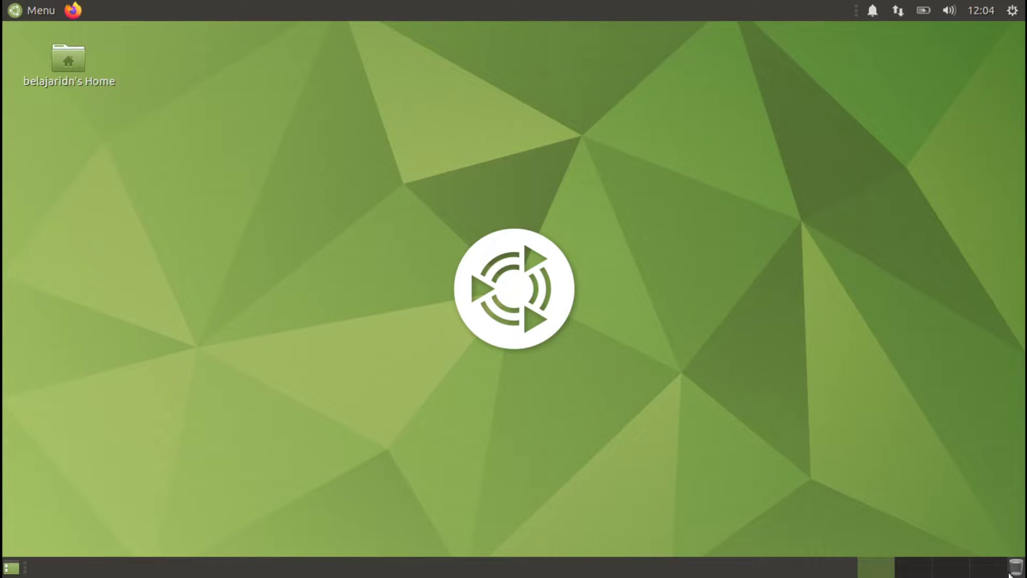
Switch to the second and third workspaces, and return to the first one
{"action": "left_click", "coordinate": [914, 571]}
{"action": "left_click", "coordinate": [957, 573]}
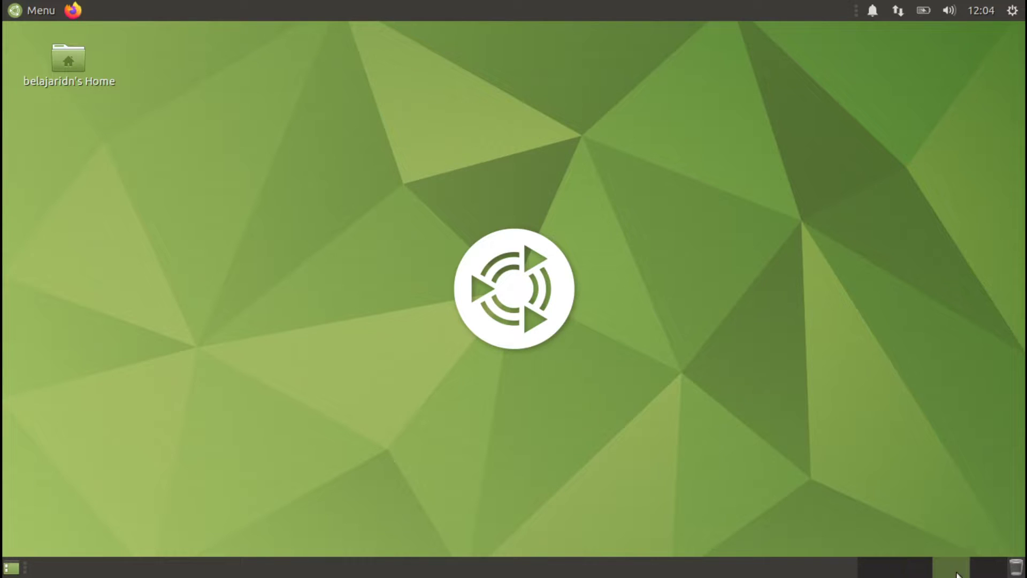
{"action": "left_click", "coordinate": [875, 568]}
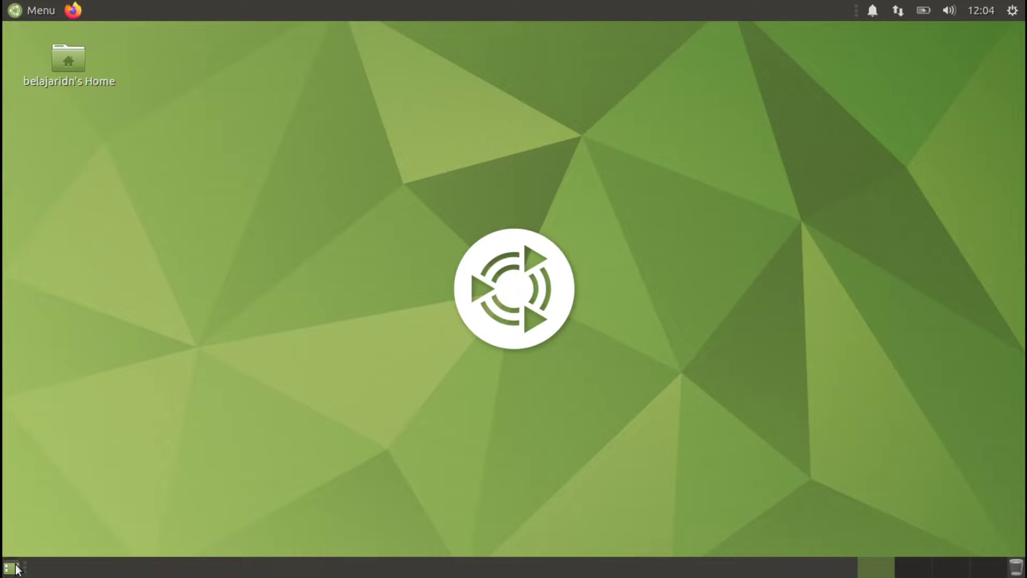
Browse the application categories Education, Graphics and Internet, and launch Firefox Web Browser
{"action": "left_click", "coordinate": [31, 10]}
{"action": "left_click", "coordinate": [31, 9]}
{"action": "left_click", "coordinate": [31, 9]}
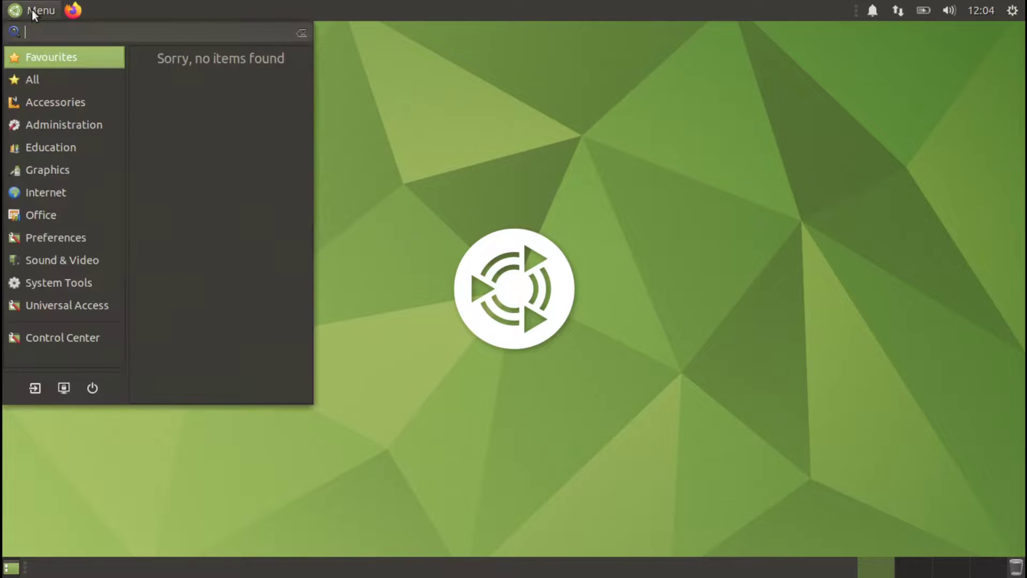
{"action": "left_click", "coordinate": [47, 169]}
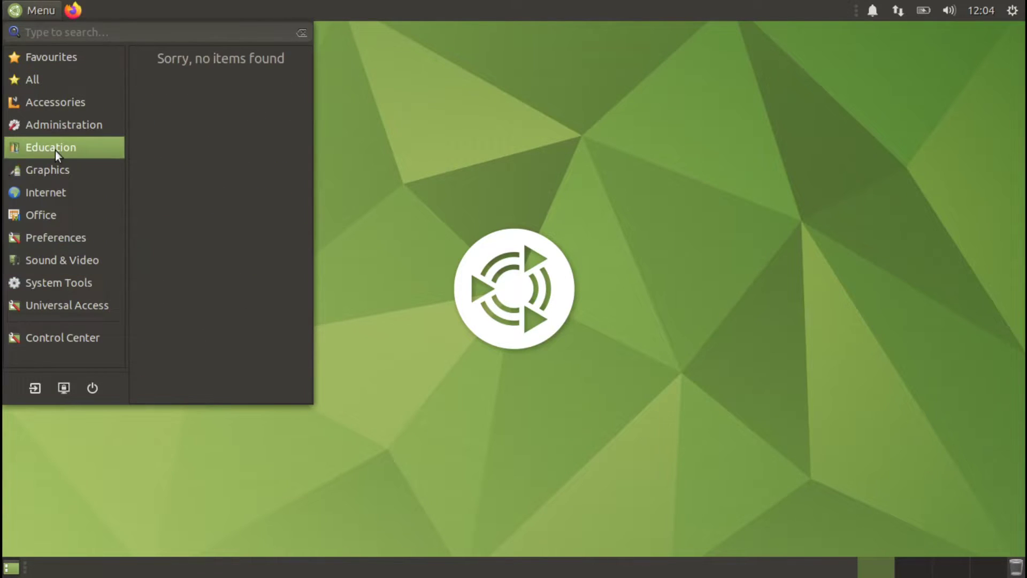
{"action": "mouse_move", "coordinate": [47, 179]}
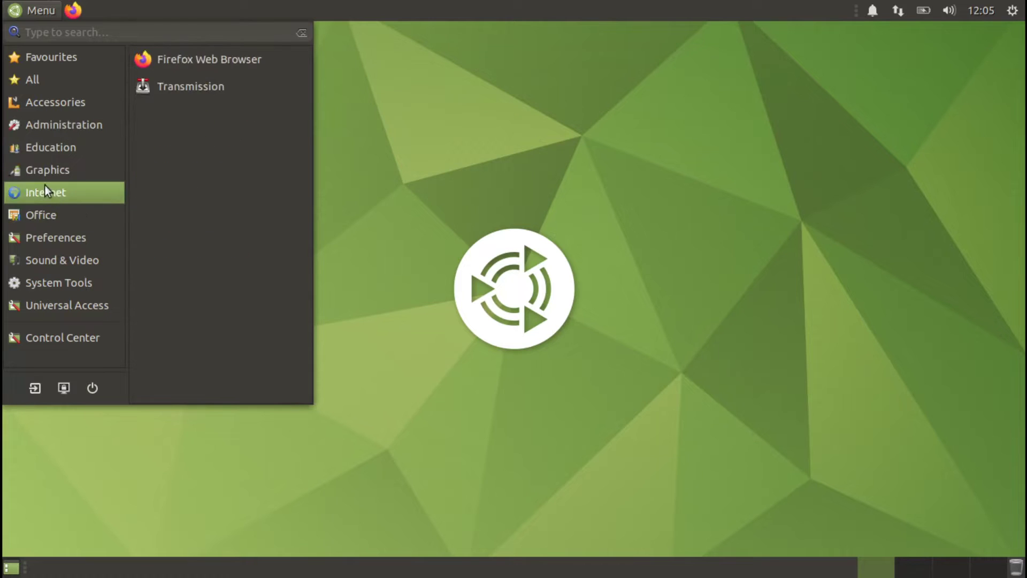
{"action": "left_click", "coordinate": [242, 60]}
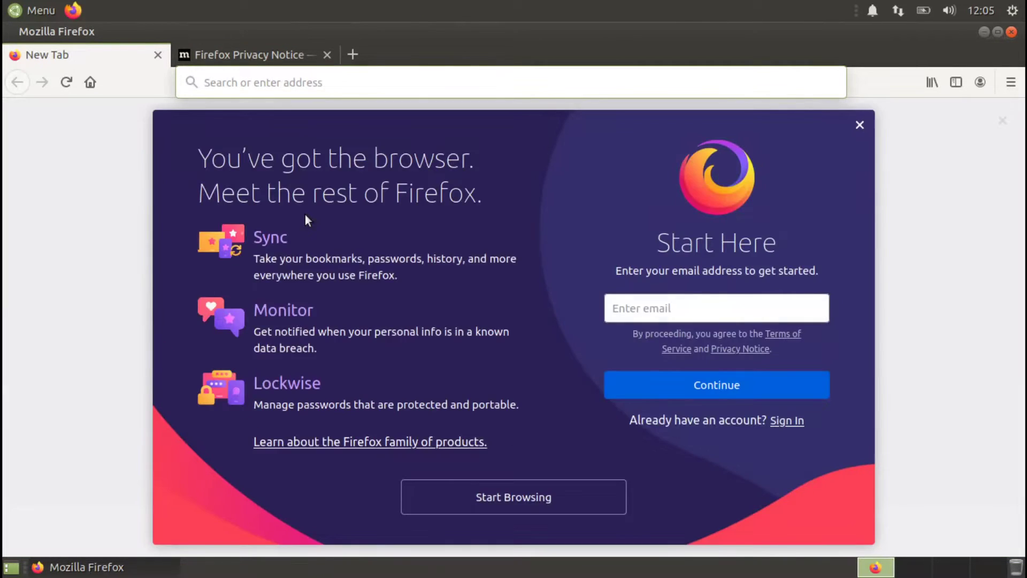
Load youtube.com/IndonesiaBelajarKomputer in the new browser tab
{"action": "left_click", "coordinate": [267, 168]}
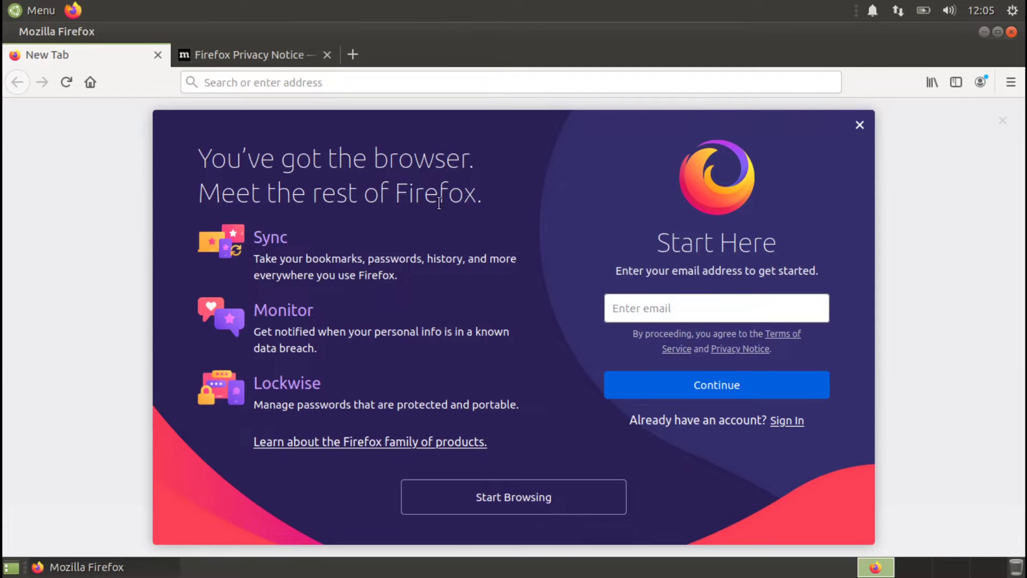
{"action": "left_click", "coordinate": [266, 80]}
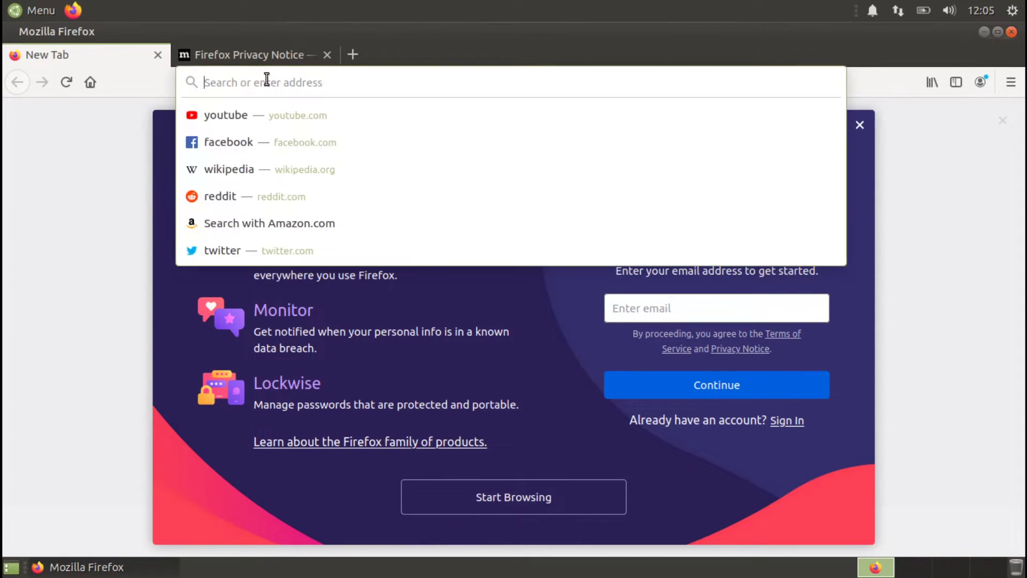
{"action": "type", "text": "you"}
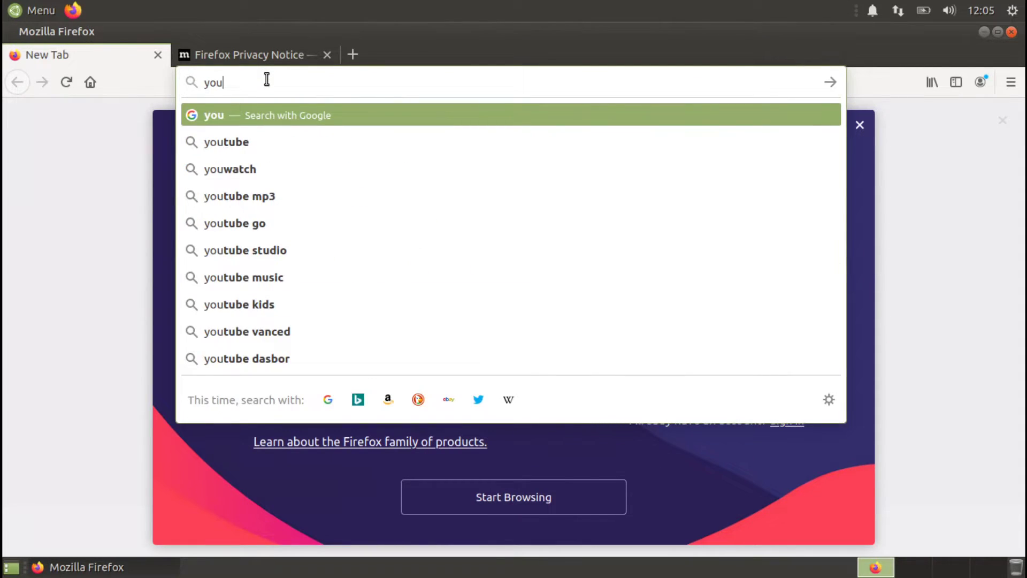
{"action": "type", "text": "tube.com"}
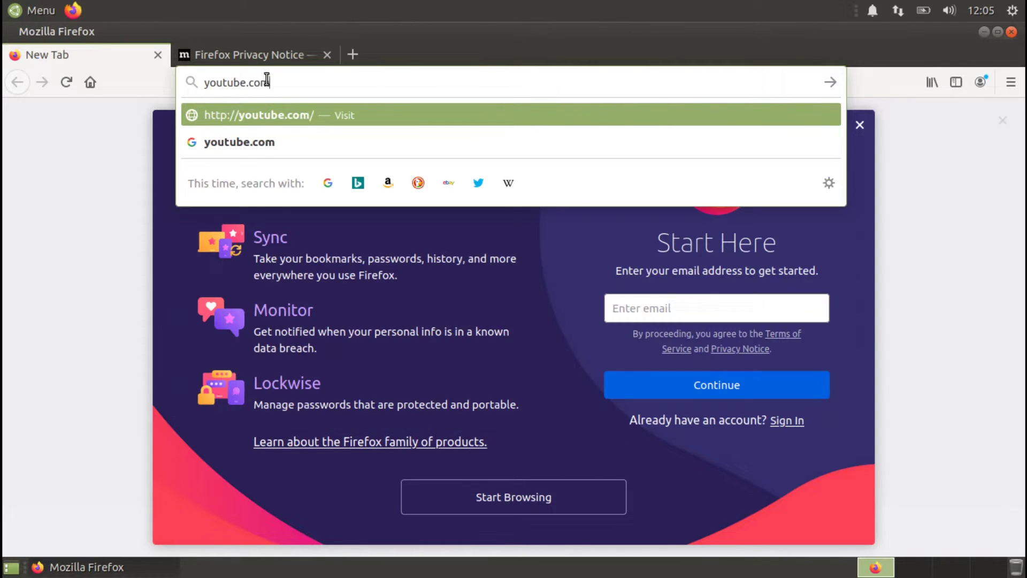
{"action": "type", "text": "/Indonesia"}
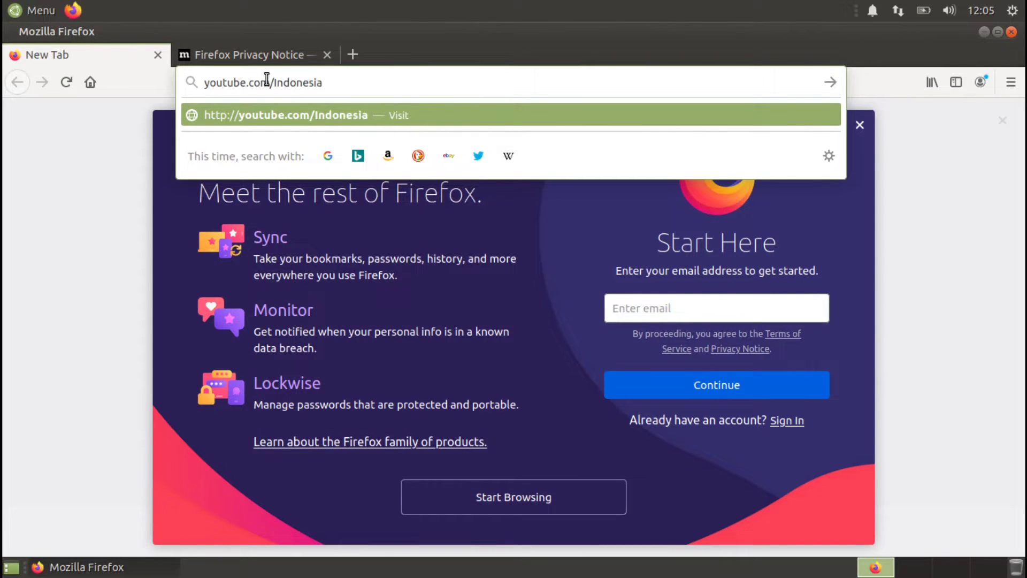
{"action": "type", "text": "Belaja"}
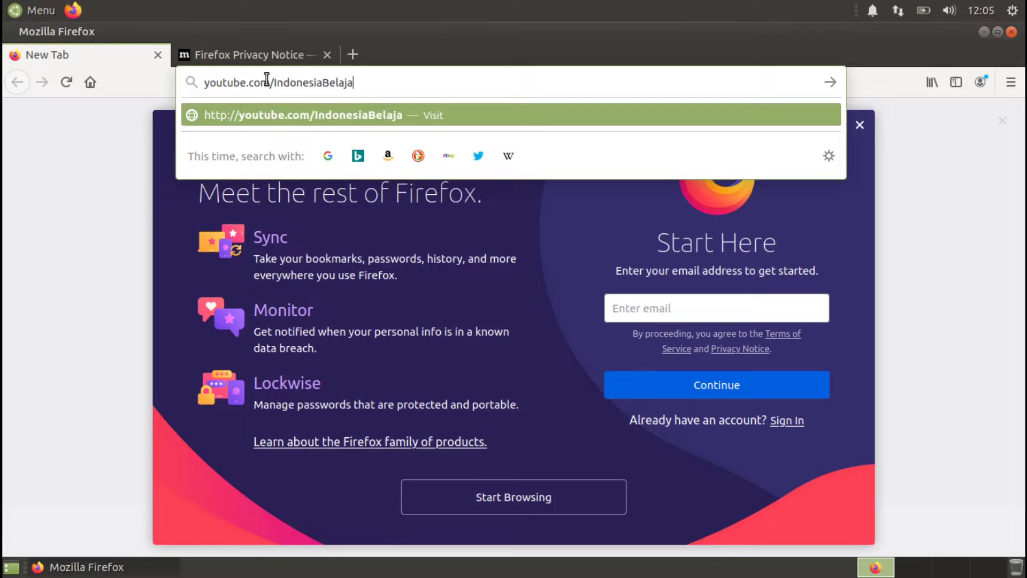
{"action": "type", "text": "rKomputer"}
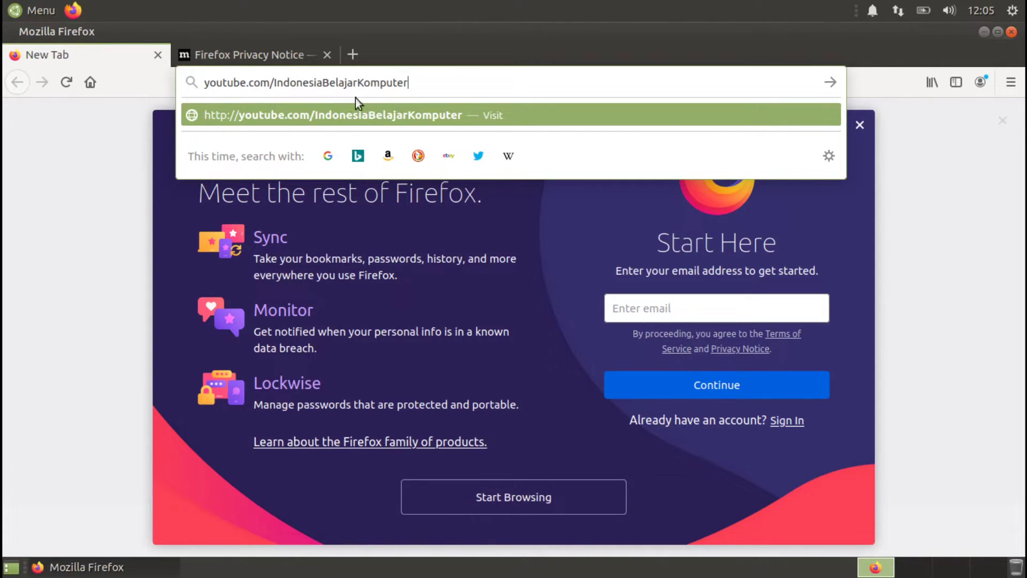
{"action": "key", "text": "Return"}
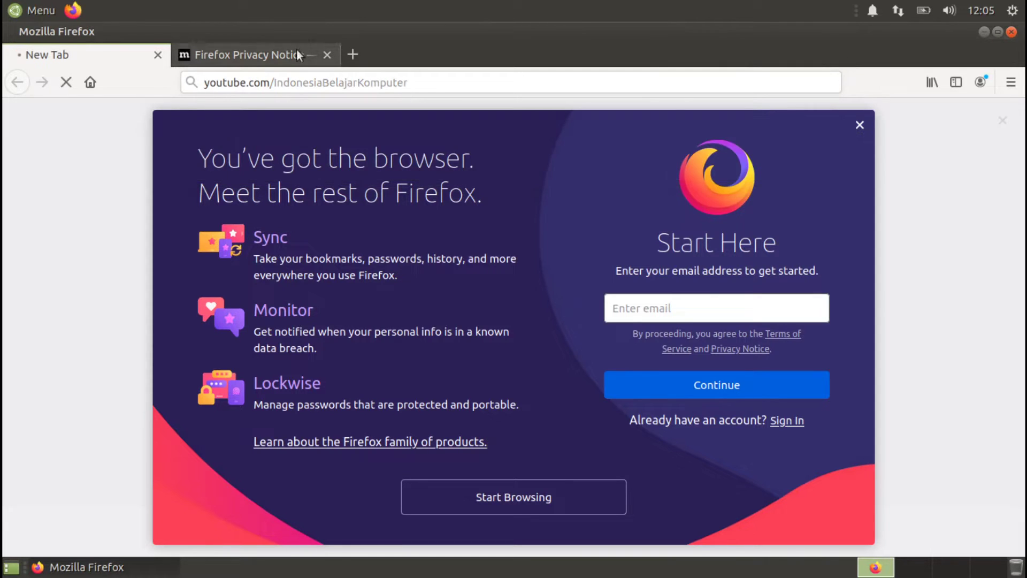
Load ubuntu-mate.org in the Firefox Privacy Notice tab, and look through its home page
{"action": "left_click", "coordinate": [280, 54]}
{"action": "left_click", "coordinate": [232, 86]}
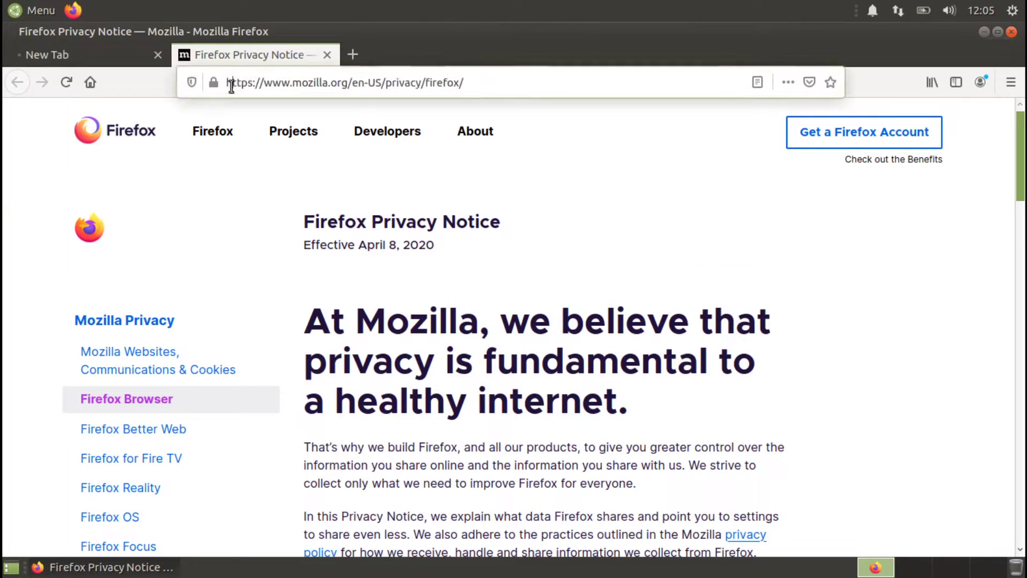
{"action": "type", "text": "ubuntu"}
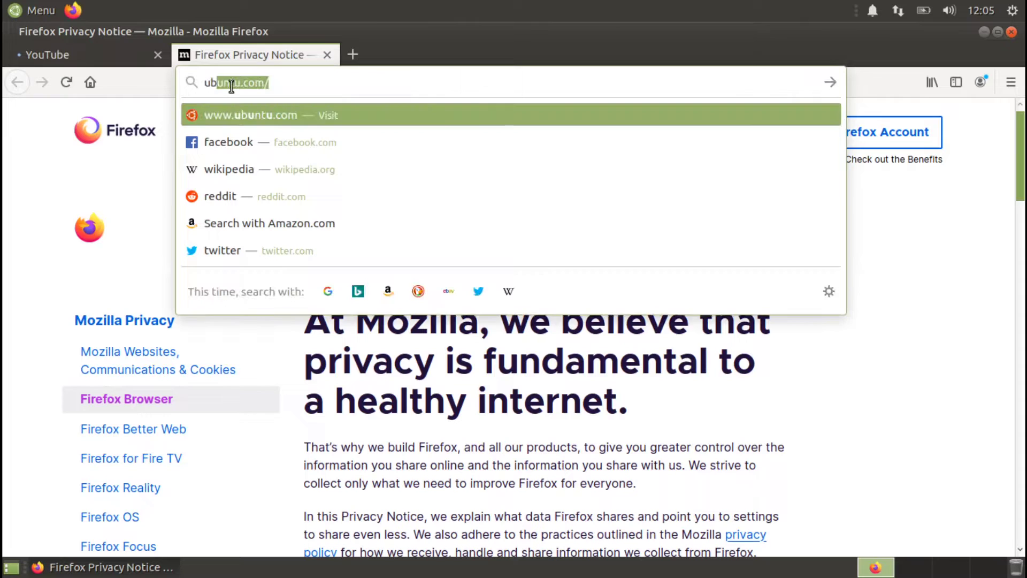
{"action": "type", "text": "-"}
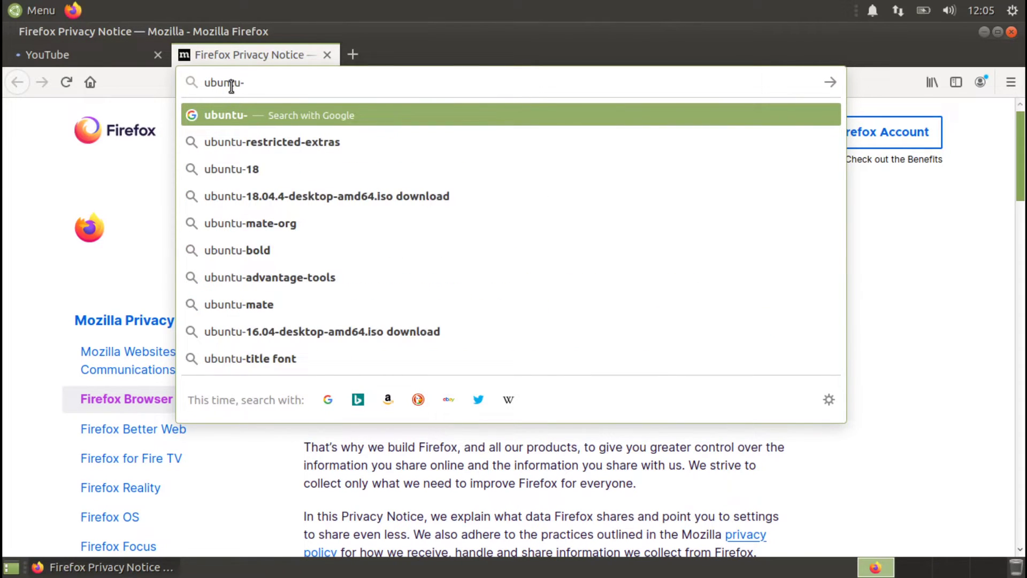
{"action": "type", "text": "mate.org"}
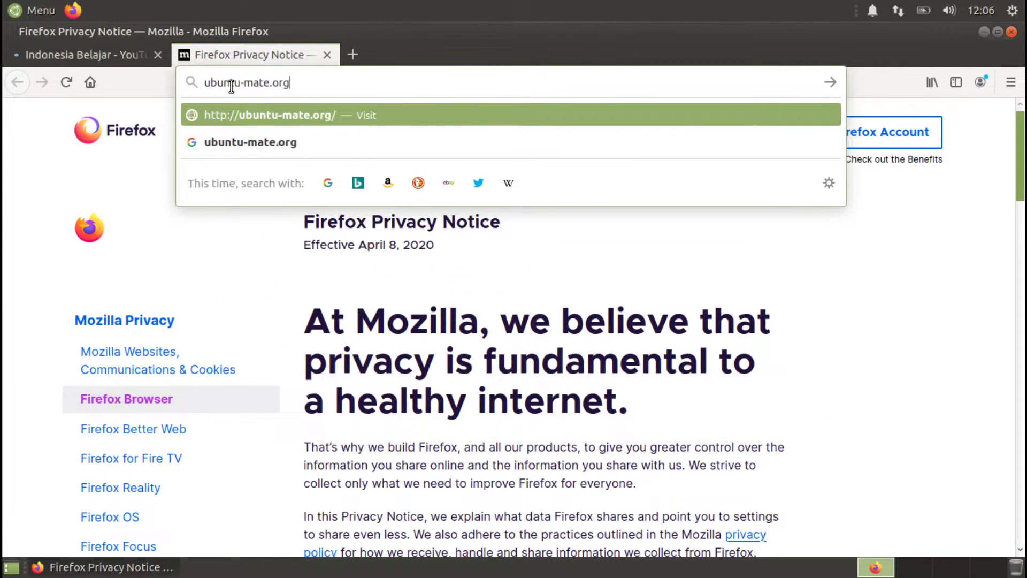
{"action": "key", "text": "Return"}
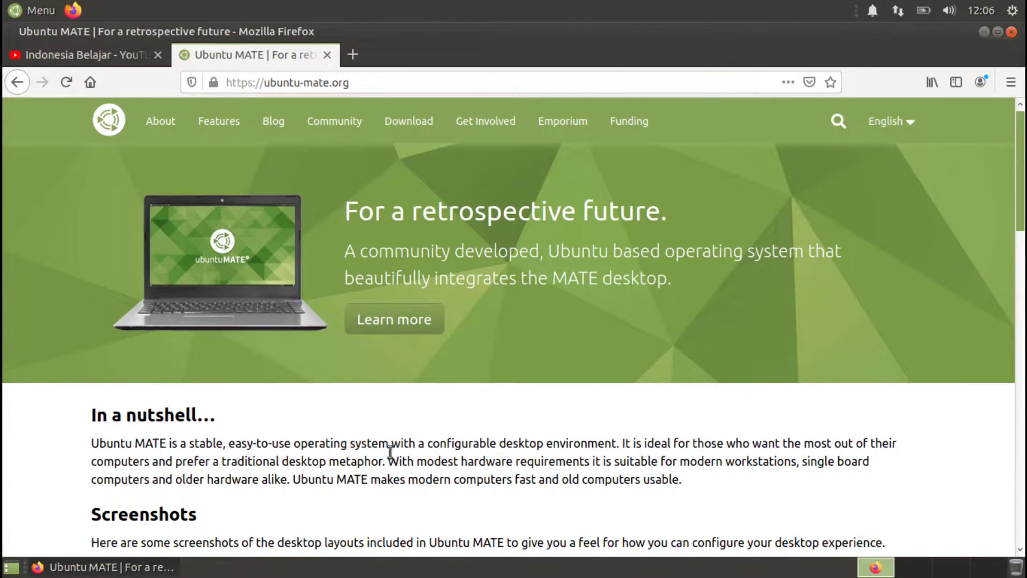
{"action": "scroll", "coordinate": [396, 450], "scroll_direction": "down", "scroll_amount": 5}
{"action": "scroll", "coordinate": [390, 455], "scroll_direction": "down", "scroll_amount": 8}
{"action": "scroll", "coordinate": [390, 457], "scroll_direction": "up", "scroll_amount": 13}
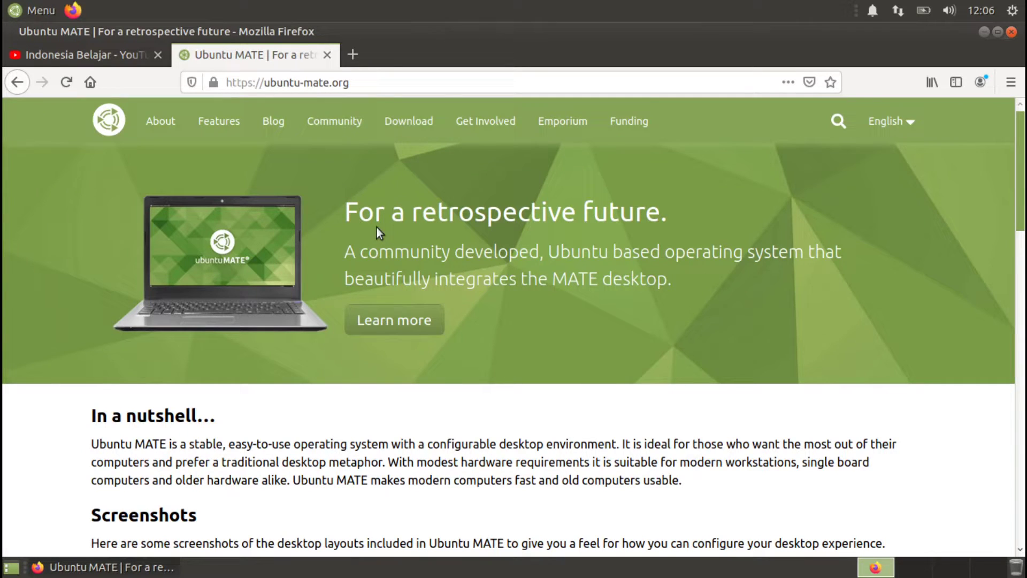
Look through the Indonesia Belajar YouTube channel page, and close Firefox with both tabs
{"action": "left_click", "coordinate": [99, 52]}
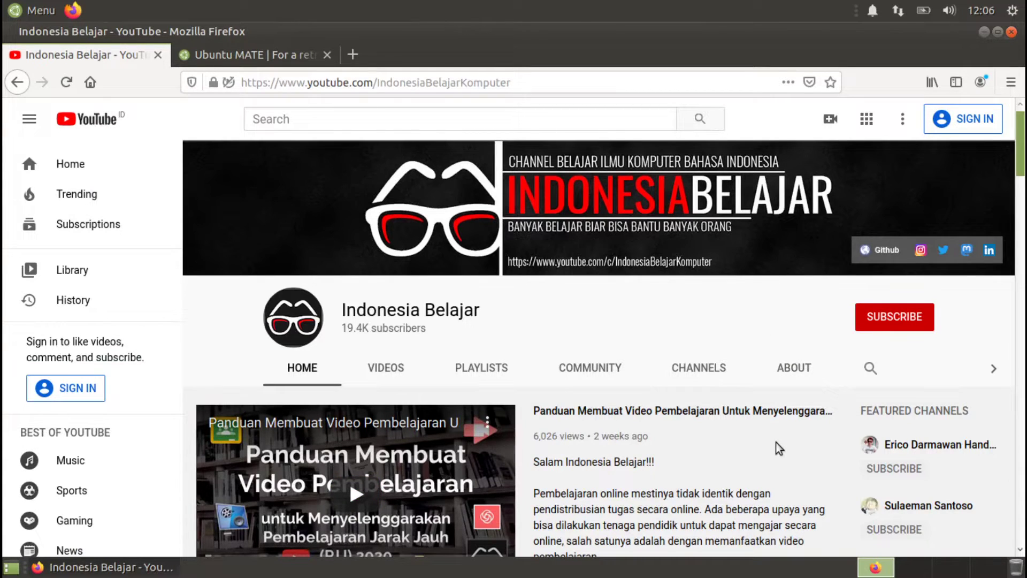
{"action": "scroll", "coordinate": [776, 442], "scroll_direction": "down", "scroll_amount": 3}
{"action": "scroll", "coordinate": [776, 442], "scroll_direction": "down", "scroll_amount": 2}
{"action": "scroll", "coordinate": [775, 442], "scroll_direction": "down", "scroll_amount": 10}
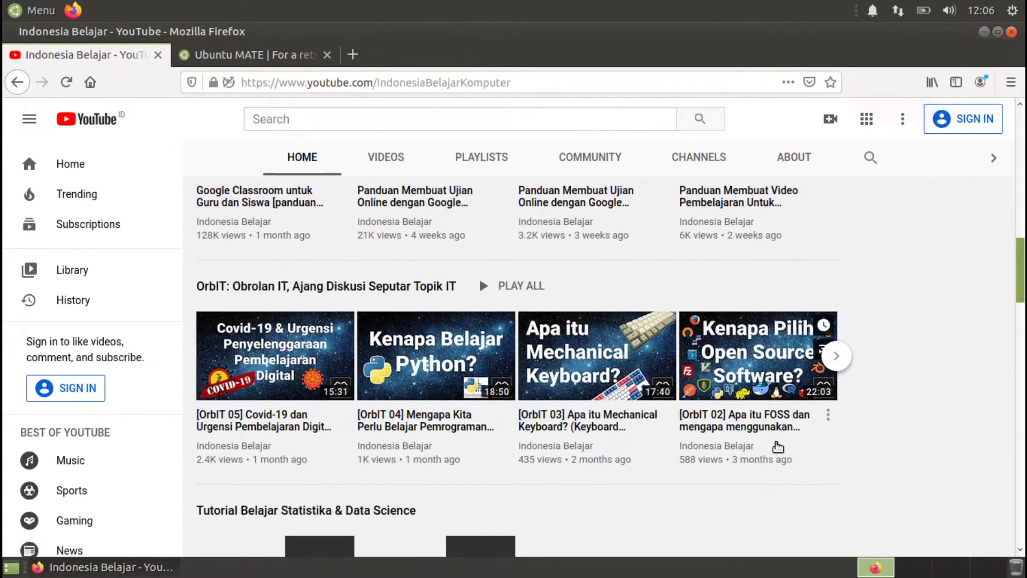
{"action": "scroll", "coordinate": [775, 442], "scroll_direction": "up", "scroll_amount": 5}
{"action": "scroll", "coordinate": [776, 442], "scroll_direction": "up", "scroll_amount": 10}
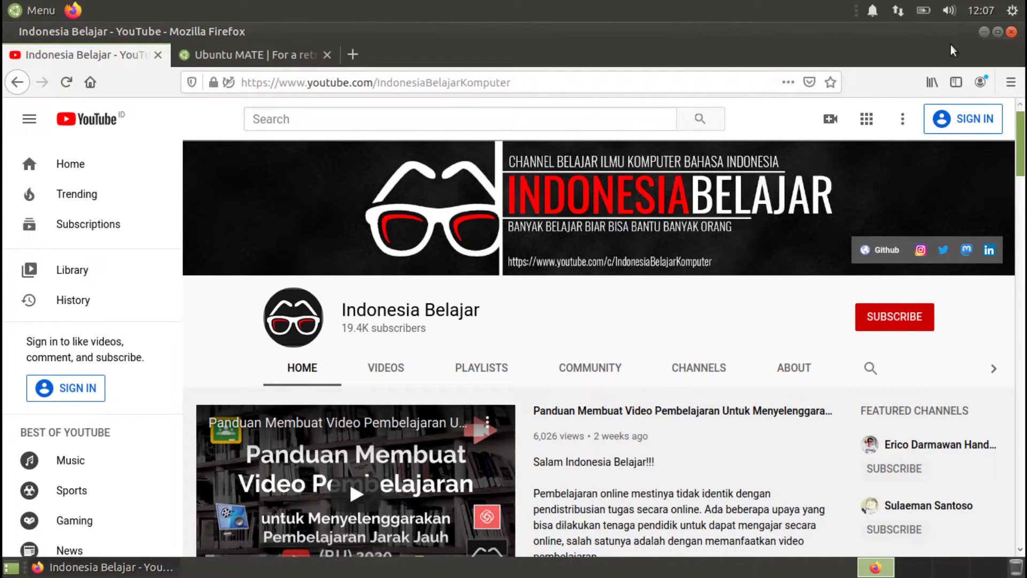
{"action": "left_click", "coordinate": [1013, 33]}
{"action": "left_click", "coordinate": [681, 333]}
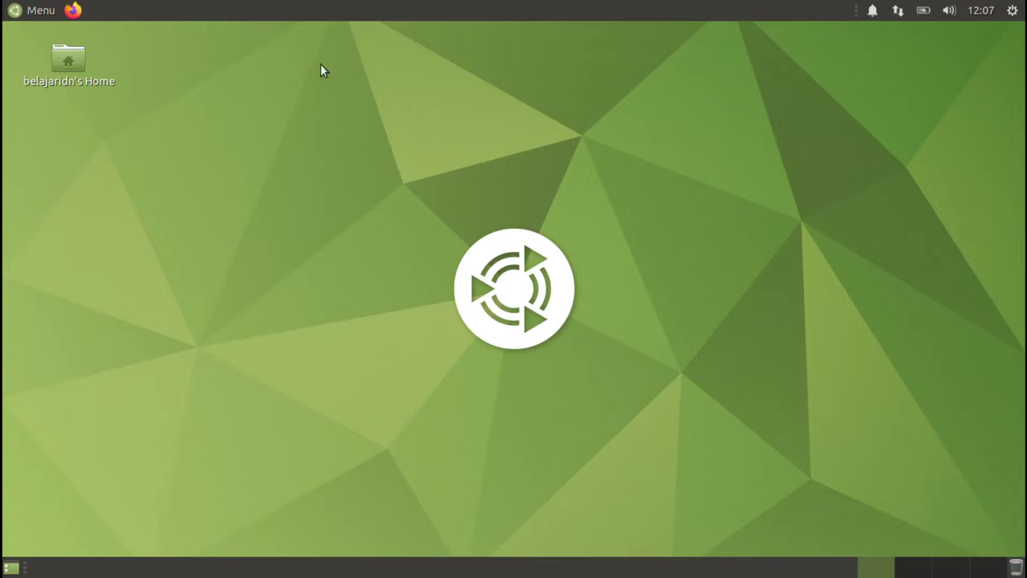
Find MATE Terminal by searching for "termin", launch it, and move its window slightly aside on the desktop
{"action": "left_click", "coordinate": [31, 9]}
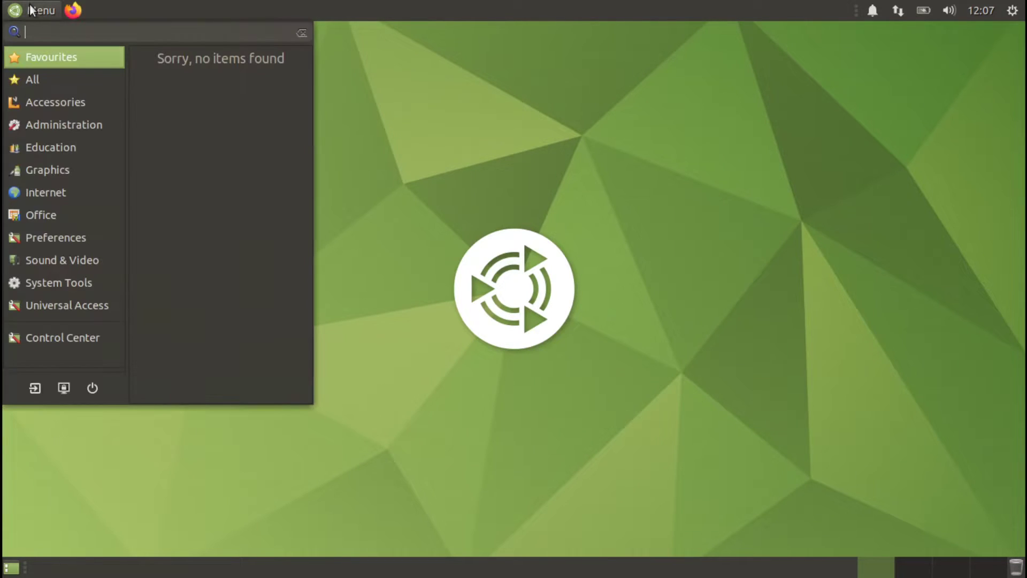
{"action": "type", "text": "termin"}
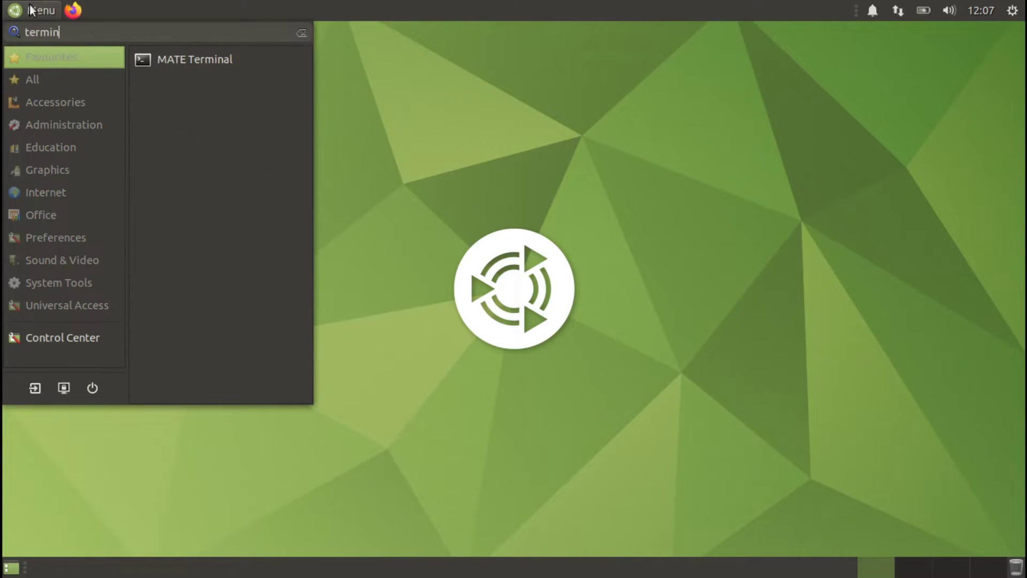
{"action": "left_click", "coordinate": [181, 72]}
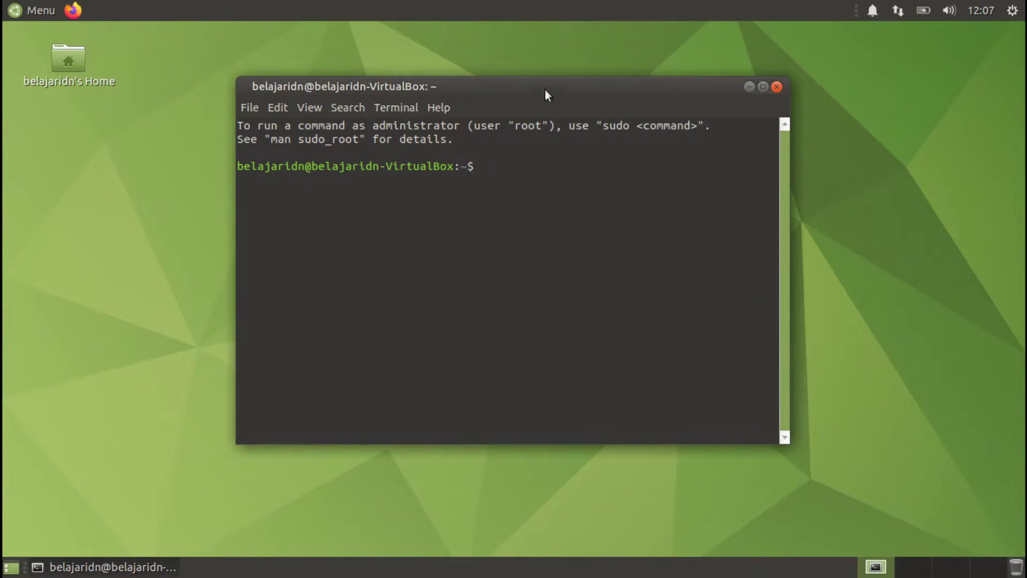
{"action": "left_click_drag", "start_coordinate": [562, 87], "coordinate": [474, 79]}
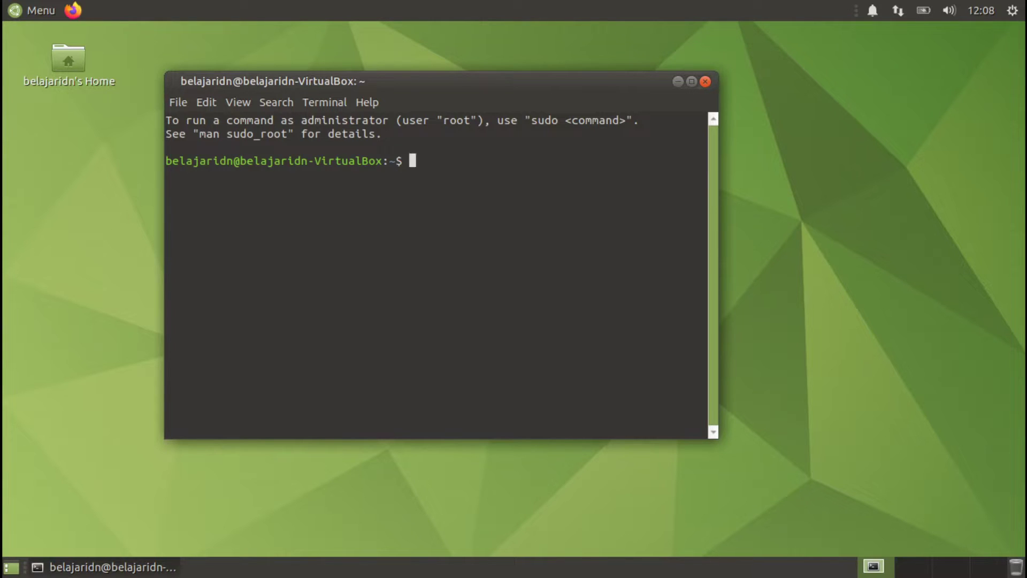
Run "uname -sr" and "lsb_release -a" to check the kernel and distribution versions, and close the terminal
{"action": "type", "text": "uname -sr"}
{"action": "key", "text": "Return"}
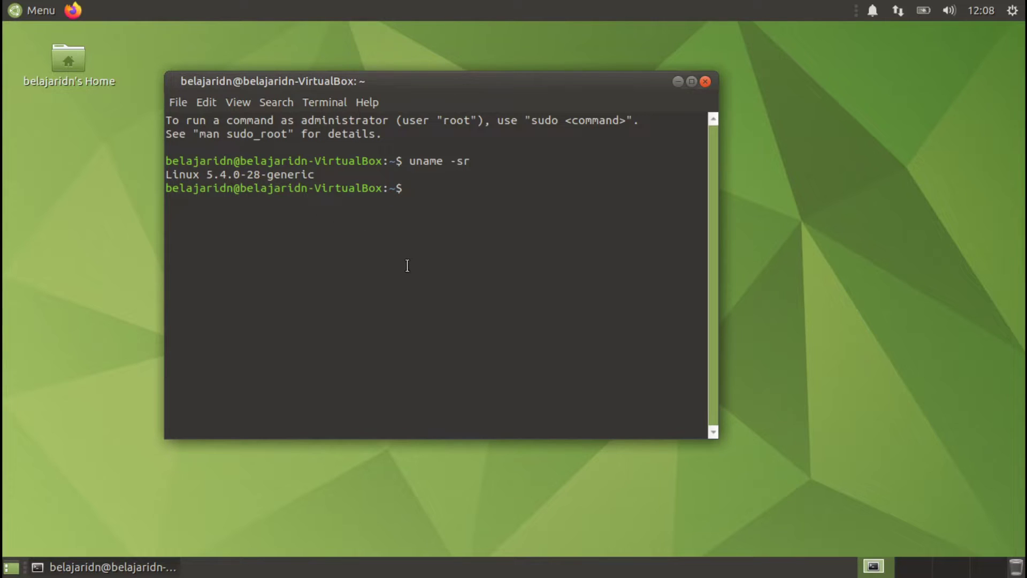
{"action": "type", "text": "lsb_release -a"}
{"action": "key", "text": "Return"}
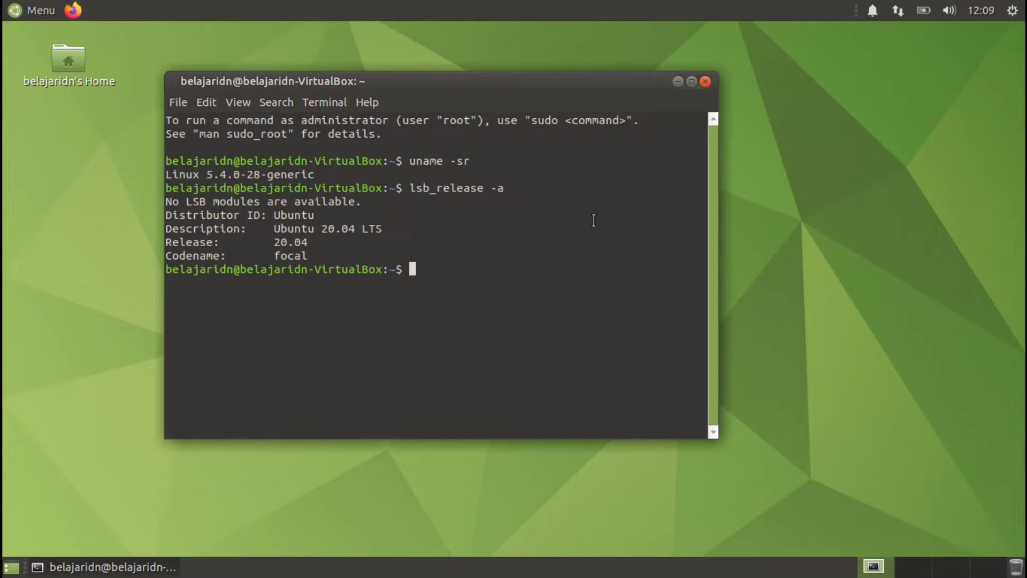
{"action": "left_click", "coordinate": [705, 81]}
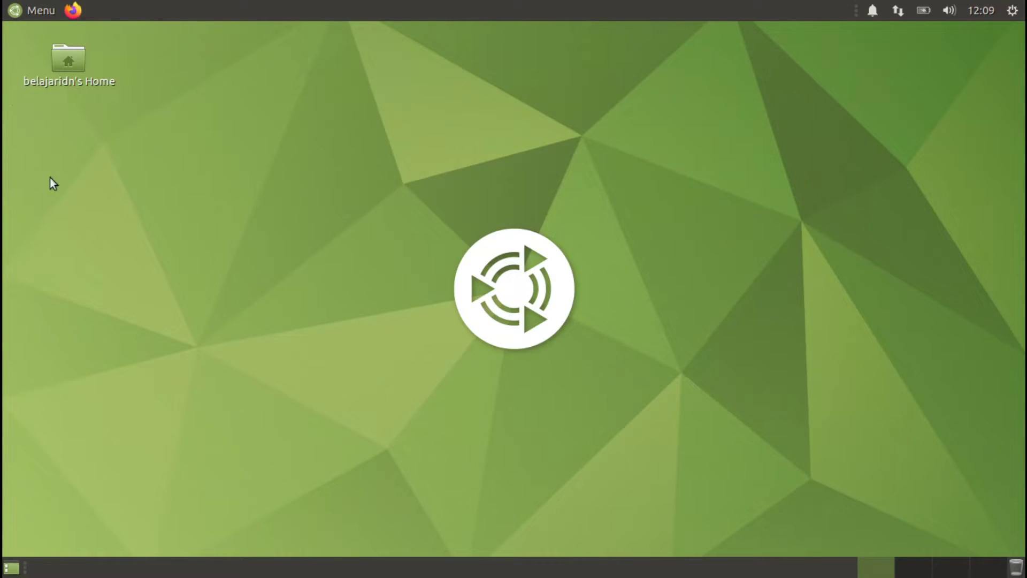
Open the home folder from the desktop, view the file manager's About information, and close it
{"action": "double_click", "coordinate": [72, 67]}
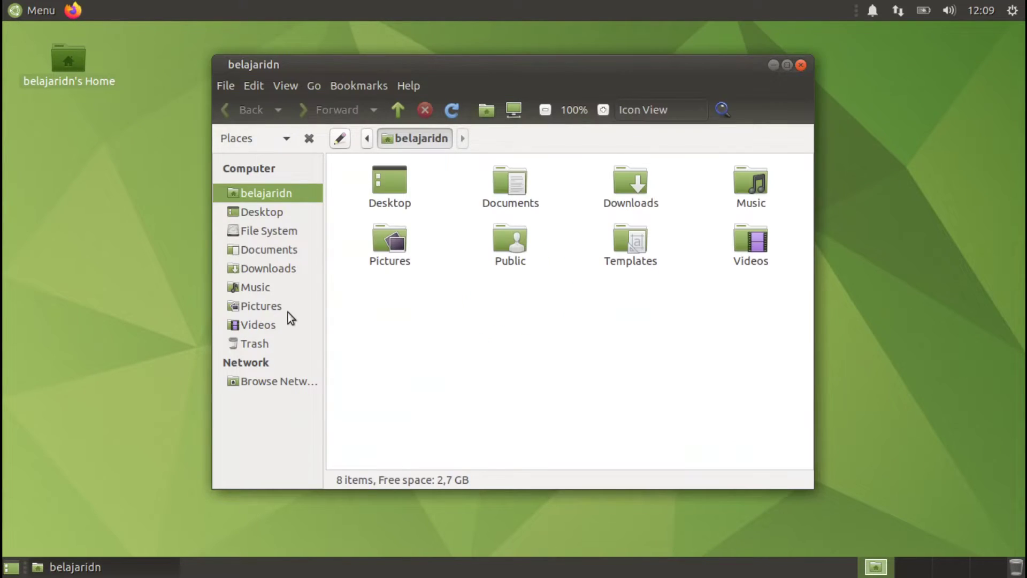
{"action": "left_click", "coordinate": [418, 82]}
{"action": "left_click", "coordinate": [435, 123]}
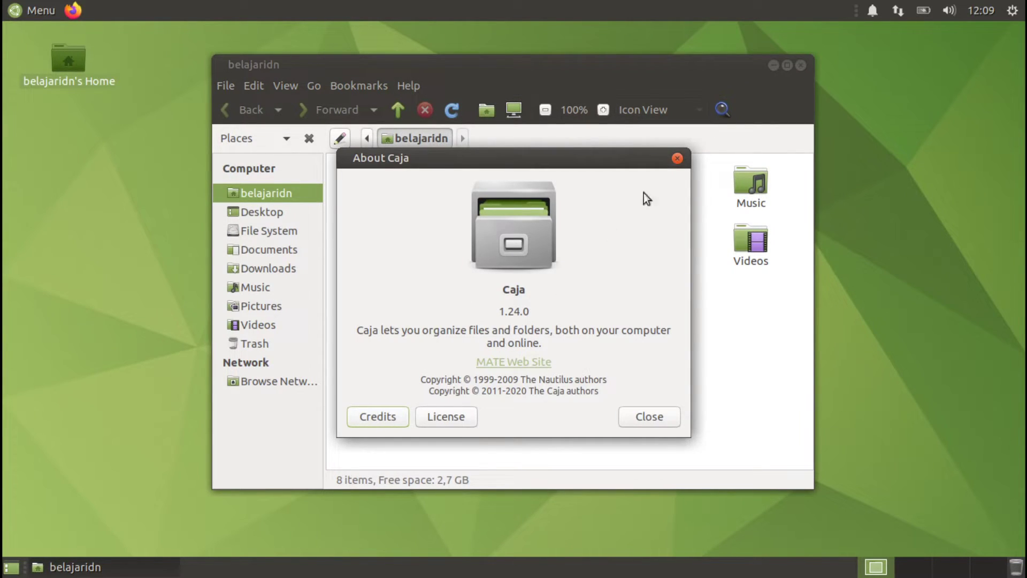
{"action": "left_click", "coordinate": [677, 159]}
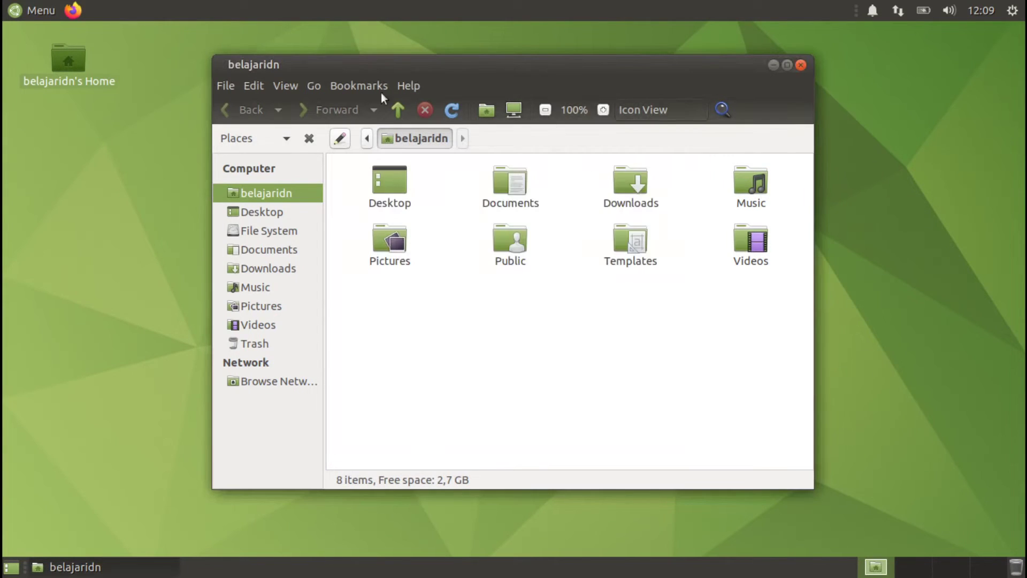
Browse the Downloads, File System and Desktop locations in the file manager, and return to the home folder
{"action": "left_click", "coordinate": [269, 234]}
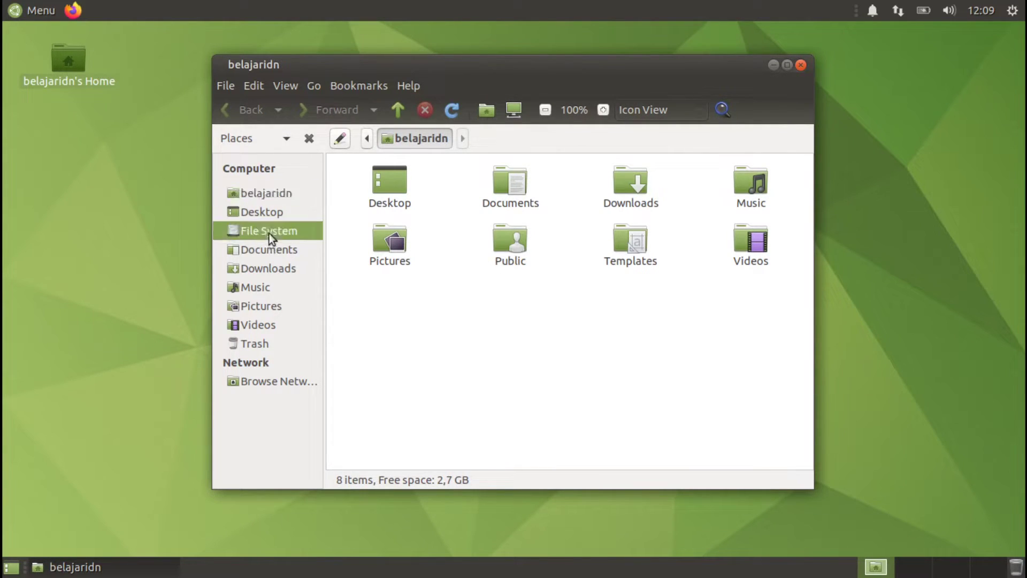
{"action": "left_click", "coordinate": [276, 264]}
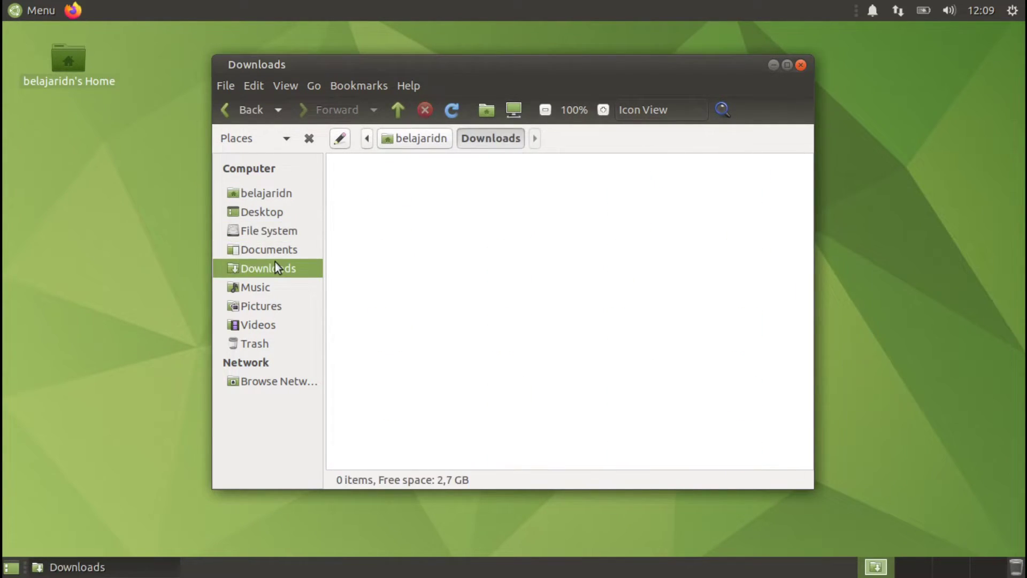
{"action": "left_click", "coordinate": [265, 232]}
{"action": "left_click", "coordinate": [257, 213]}
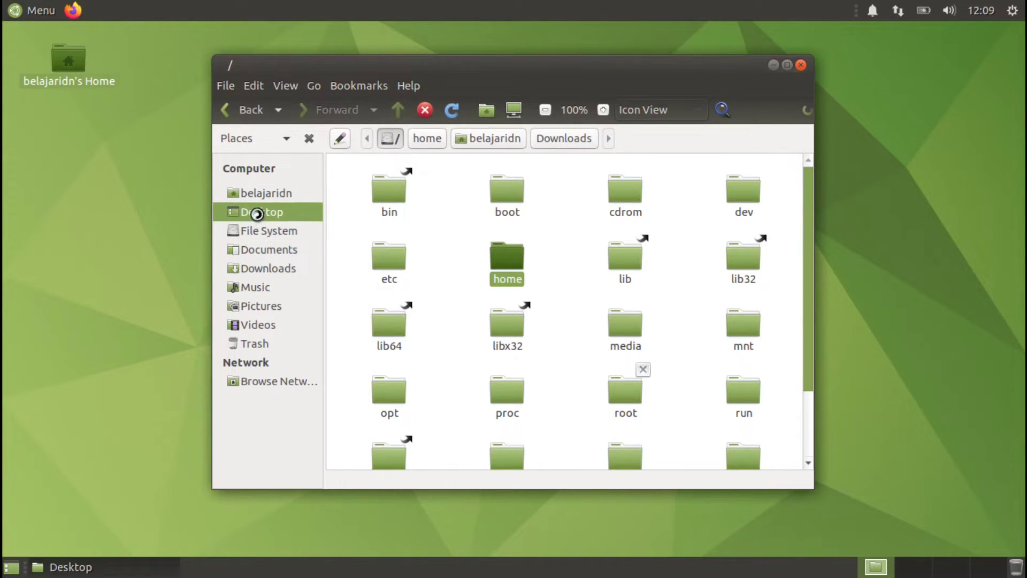
{"action": "left_click", "coordinate": [277, 193]}
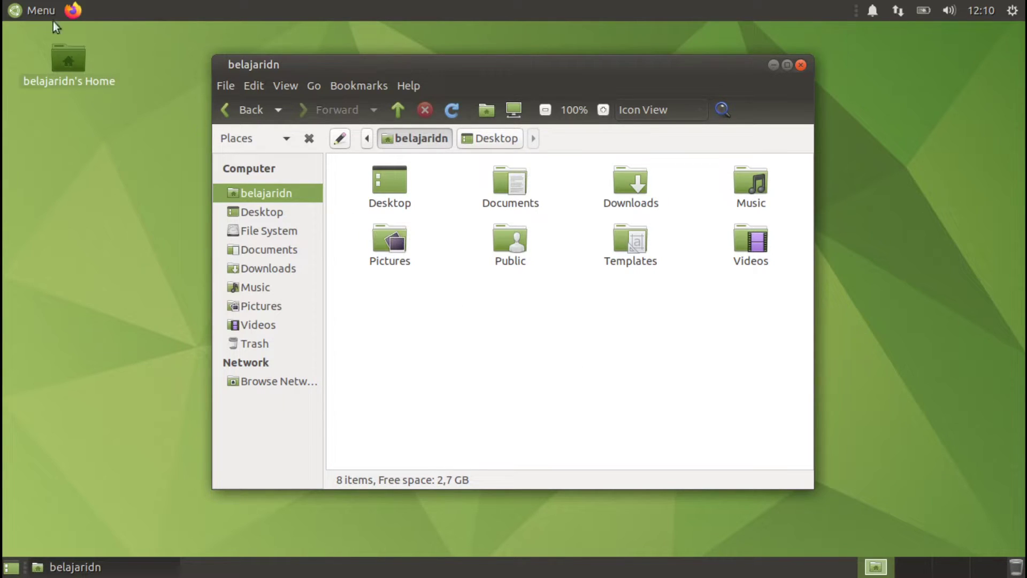
Open the Control Center, and move its window towards the desktop's upper-left corner
{"action": "left_click", "coordinate": [35, 7]}
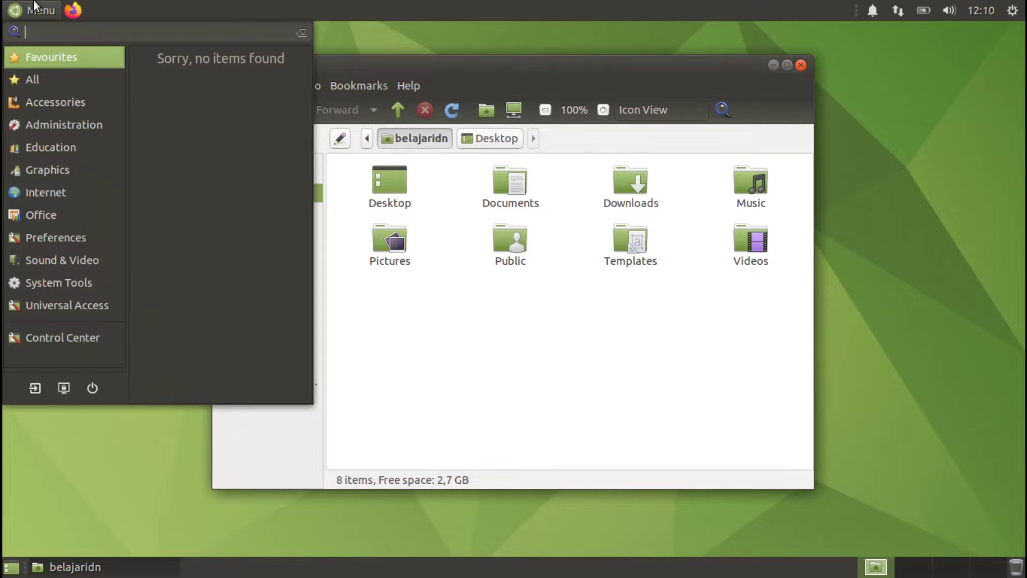
{"action": "left_click", "coordinate": [35, 340]}
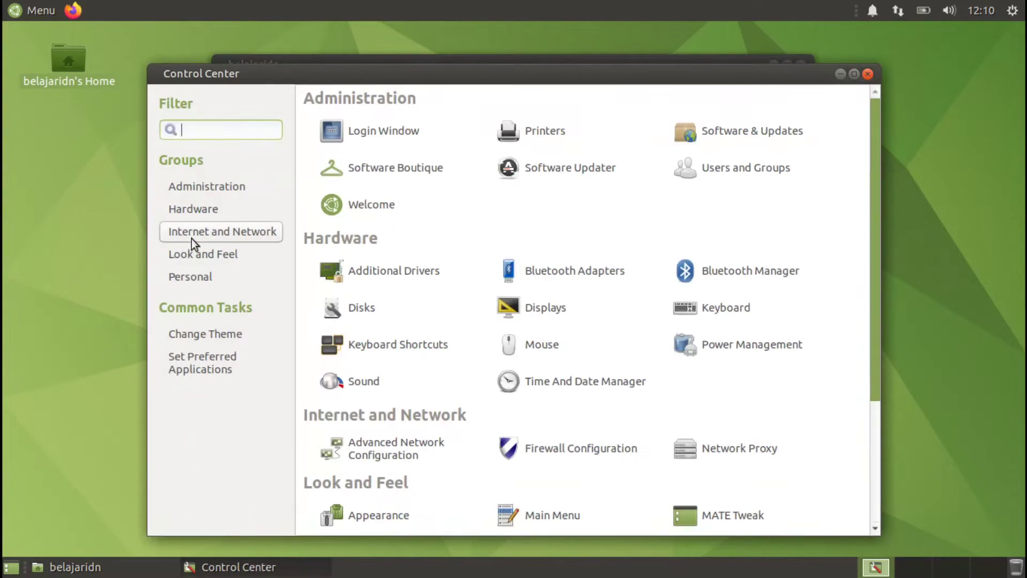
{"action": "left_click_drag", "start_coordinate": [411, 73], "coordinate": [273, 37]}
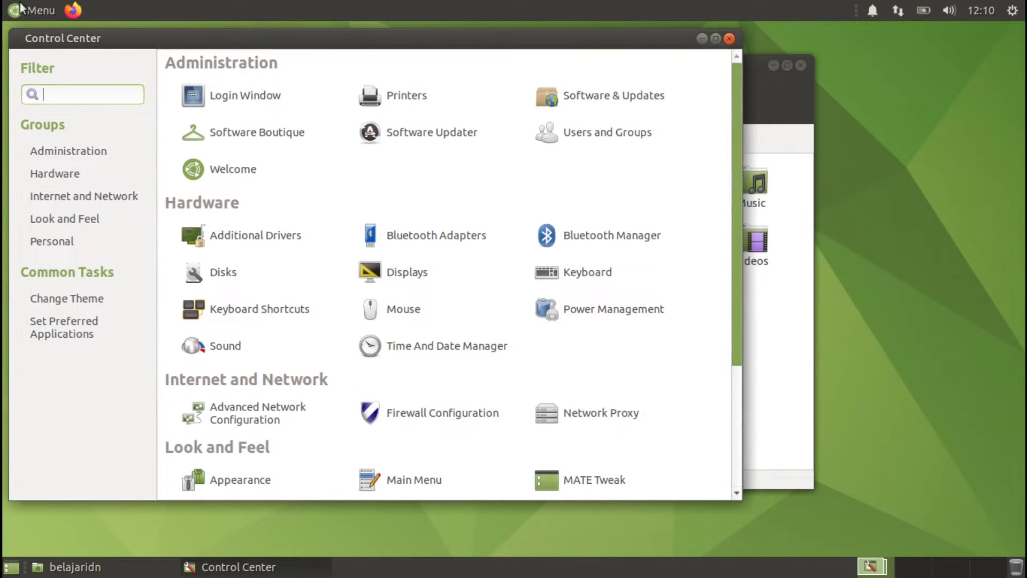
Look at the categories in the applications menu, close it, and minimize the home folder window
{"action": "left_click", "coordinate": [25, 9]}
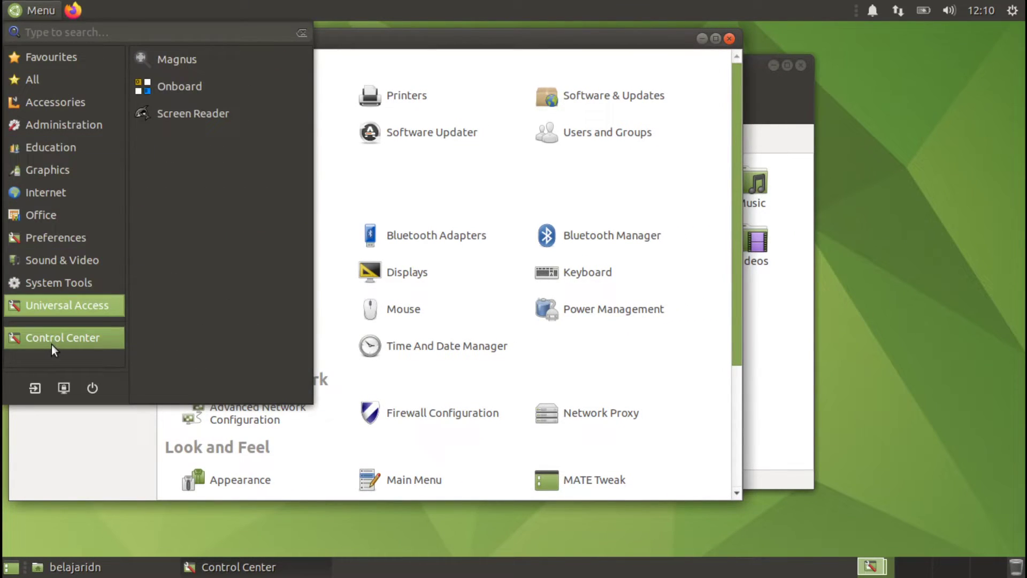
{"action": "left_click", "coordinate": [449, 212]}
{"action": "left_click", "coordinate": [783, 91]}
{"action": "left_click", "coordinate": [774, 67]}
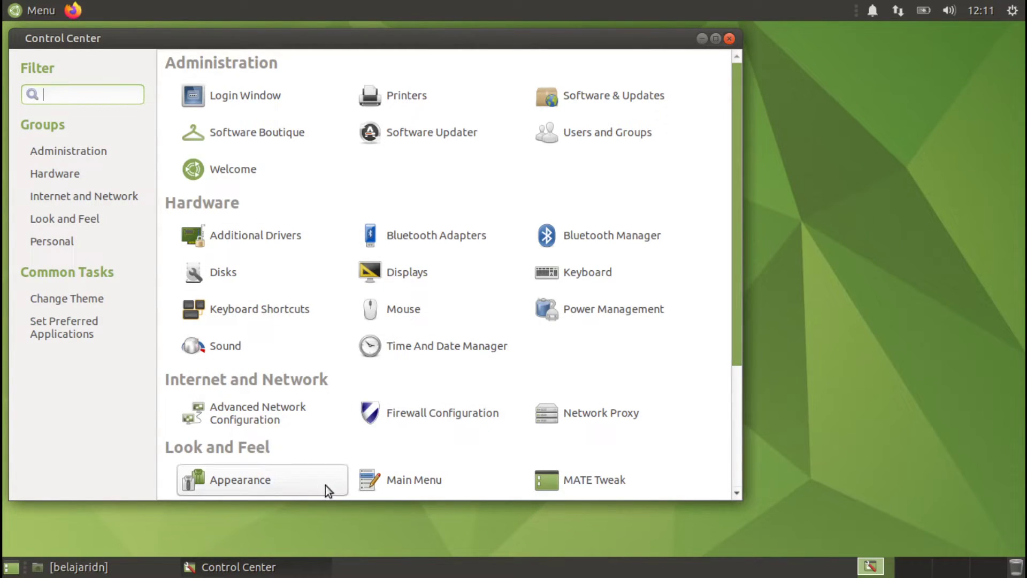
Open the Appearance preferences from the Control Center, apply the Ambiant-MATE-Dark theme, and look through the other themes
{"action": "left_click", "coordinate": [289, 479]}
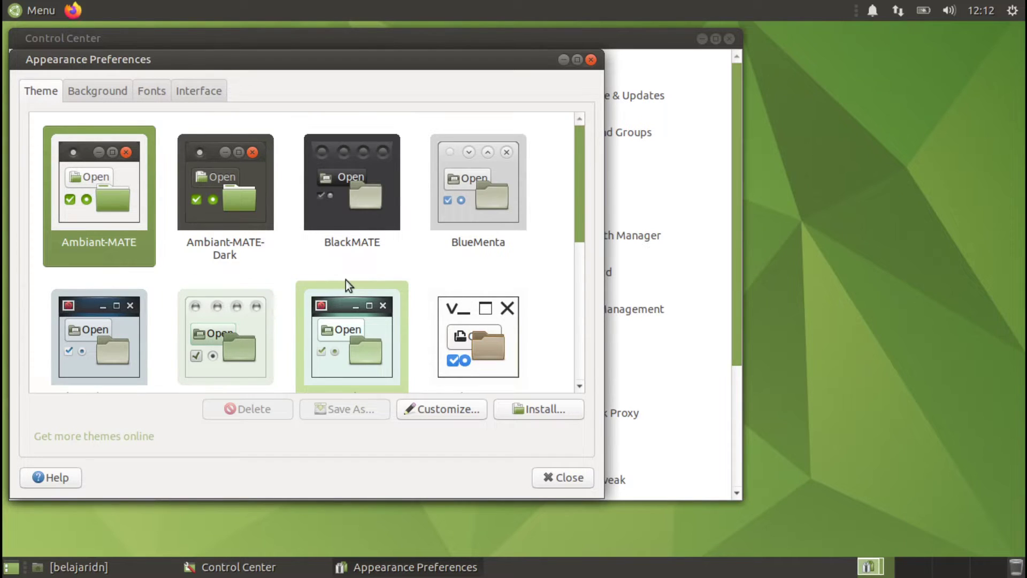
{"action": "left_click", "coordinate": [244, 230]}
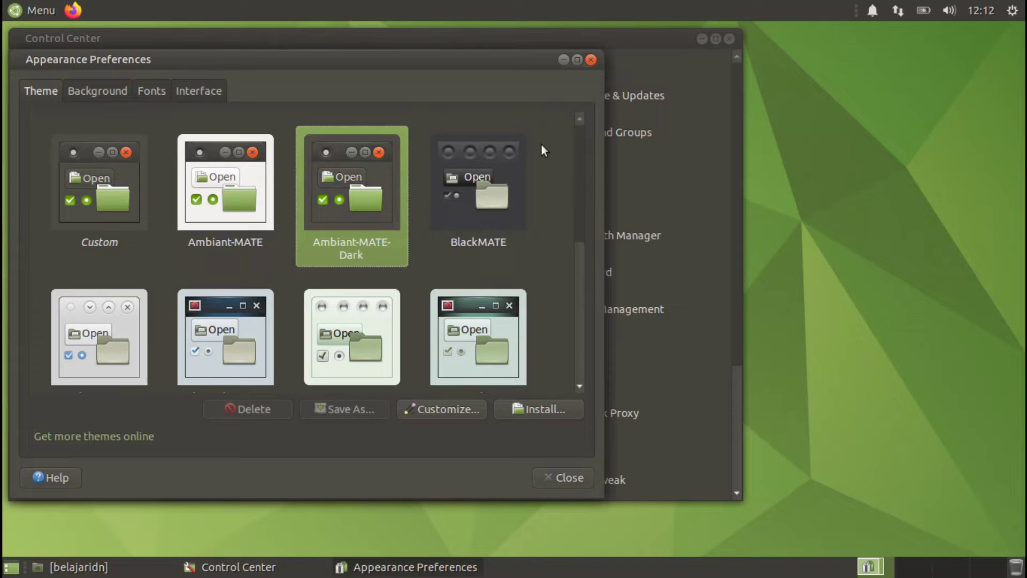
{"action": "scroll", "coordinate": [583, 161], "scroll_direction": "down", "scroll_amount": 6}
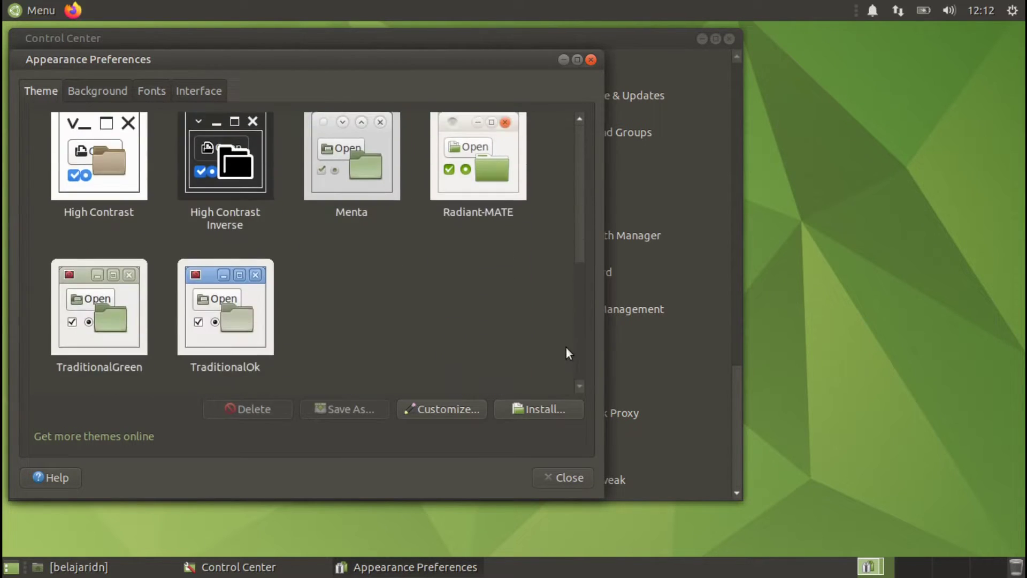
{"action": "scroll", "coordinate": [569, 344], "scroll_direction": "up", "scroll_amount": 4}
{"action": "scroll", "coordinate": [576, 207], "scroll_direction": "up", "scroll_amount": 2}
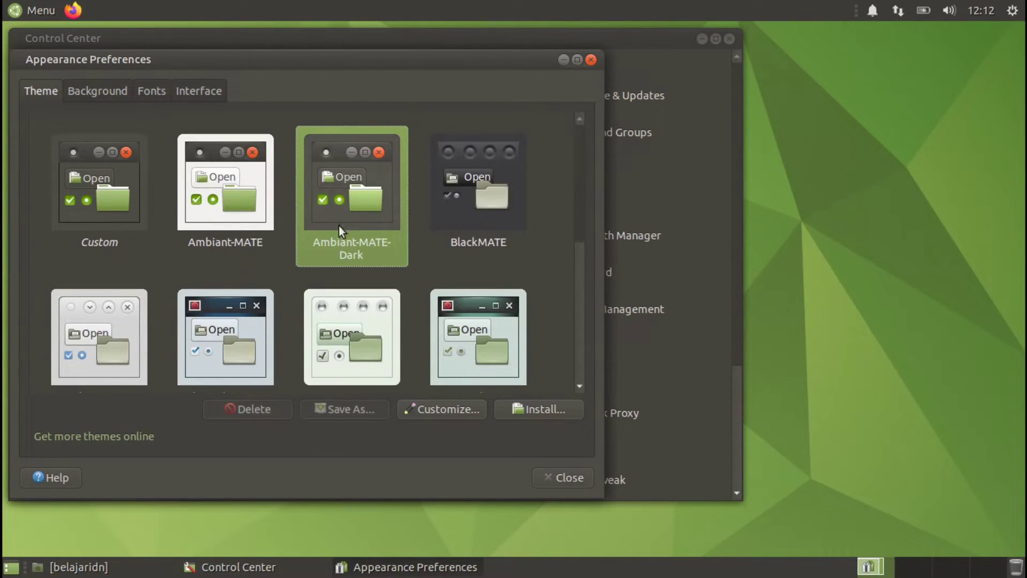
Try the BlackMATE theme, and switch back to Ambiant-MATE-Dark
{"action": "left_click", "coordinate": [470, 214]}
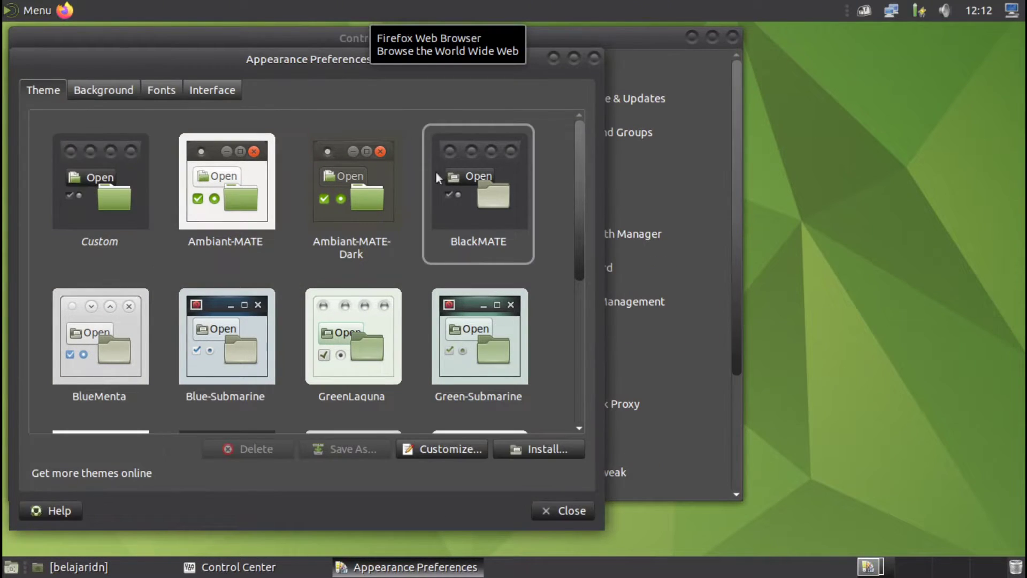
{"action": "scroll", "coordinate": [578, 224], "scroll_direction": "down", "scroll_amount": 5}
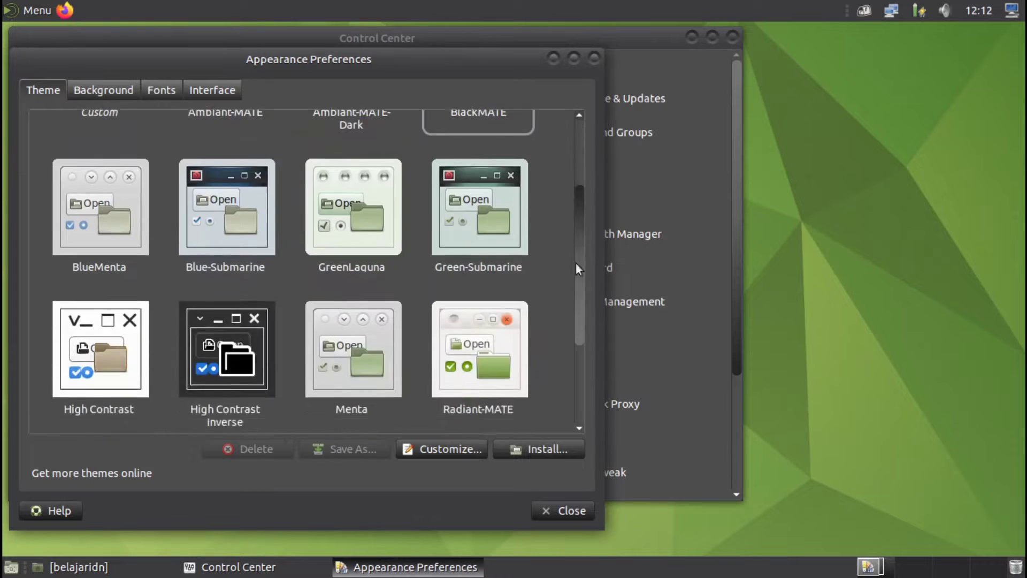
{"action": "scroll", "coordinate": [592, 221], "scroll_direction": "up", "scroll_amount": 5}
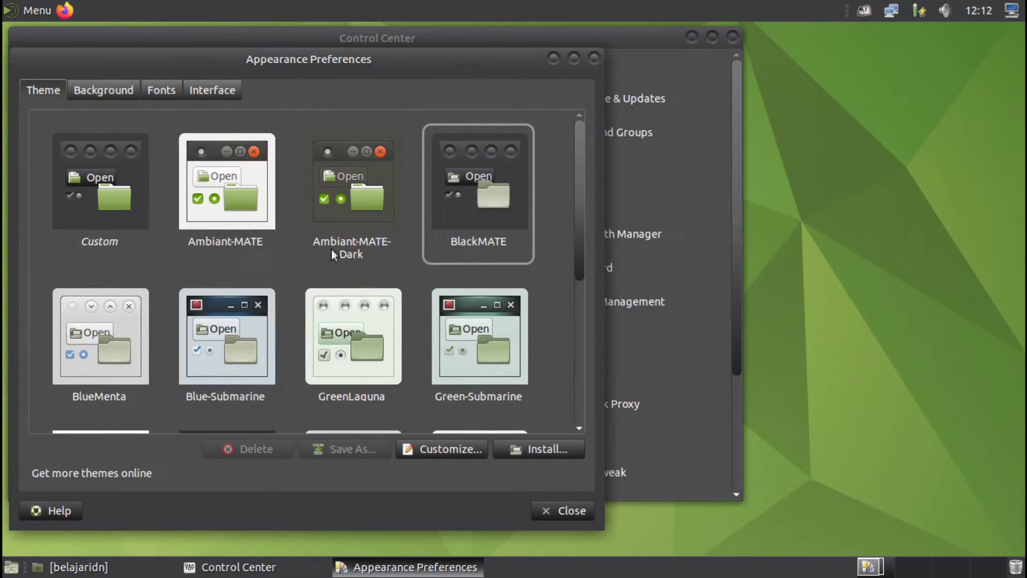
{"action": "left_click", "coordinate": [367, 189]}
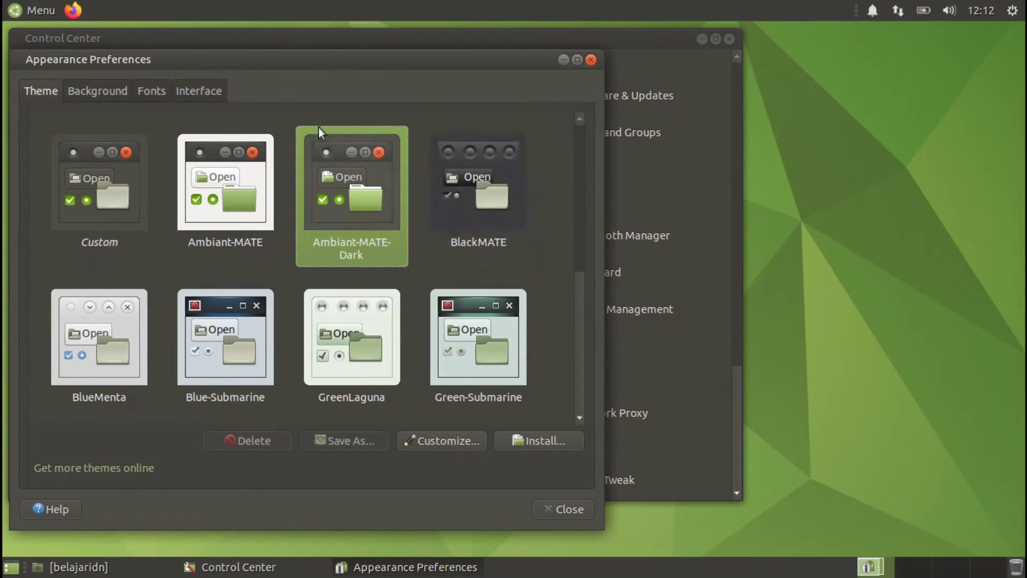
Apply the green triangle-patterned Ubuntu MATE wallpaper, and minimize the Control Center and shift the Appearance window to reveal the desktop
{"action": "left_click", "coordinate": [86, 88]}
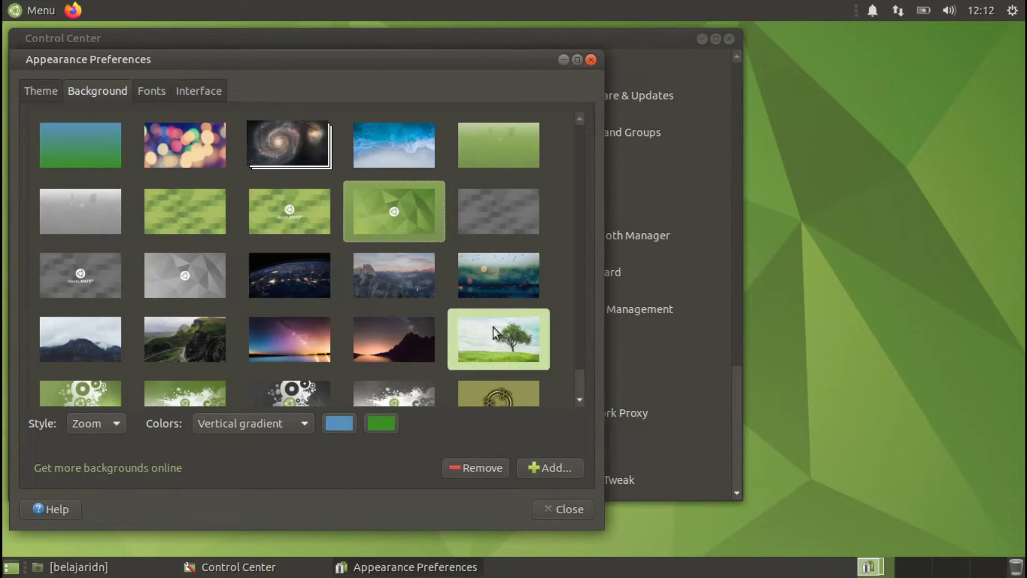
{"action": "scroll", "coordinate": [572, 213], "scroll_direction": "down", "scroll_amount": 2}
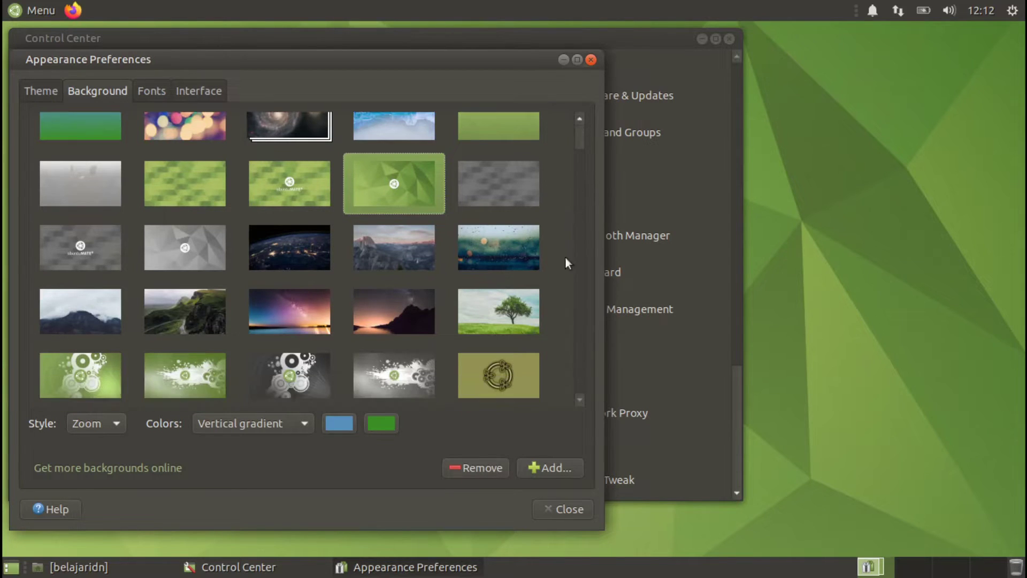
{"action": "scroll", "coordinate": [567, 241], "scroll_direction": "up", "scroll_amount": 2}
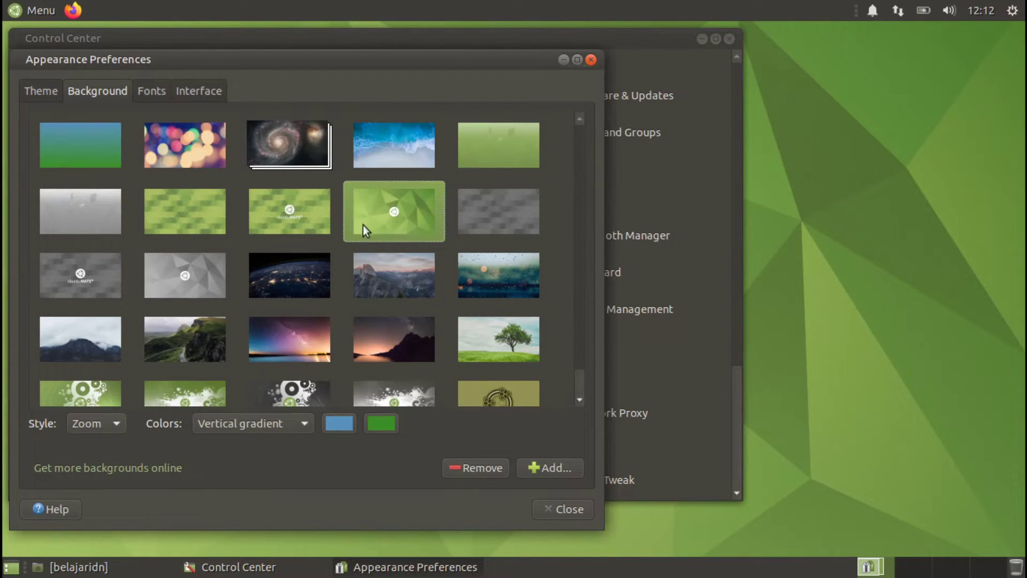
{"action": "left_click", "coordinate": [283, 213]}
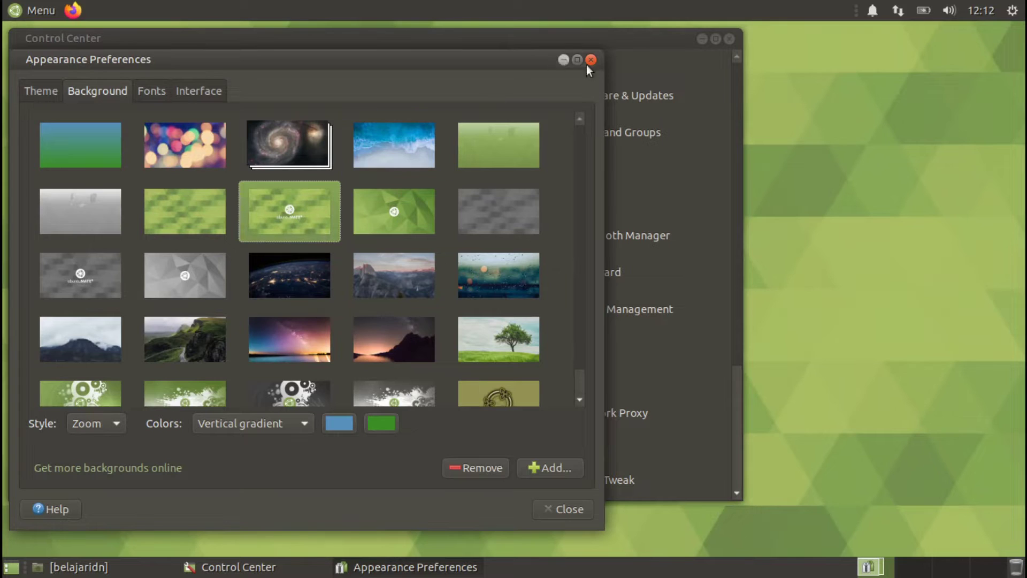
{"action": "left_click", "coordinate": [701, 38]}
{"action": "left_click_drag", "start_coordinate": [491, 60], "coordinate": [511, 39]}
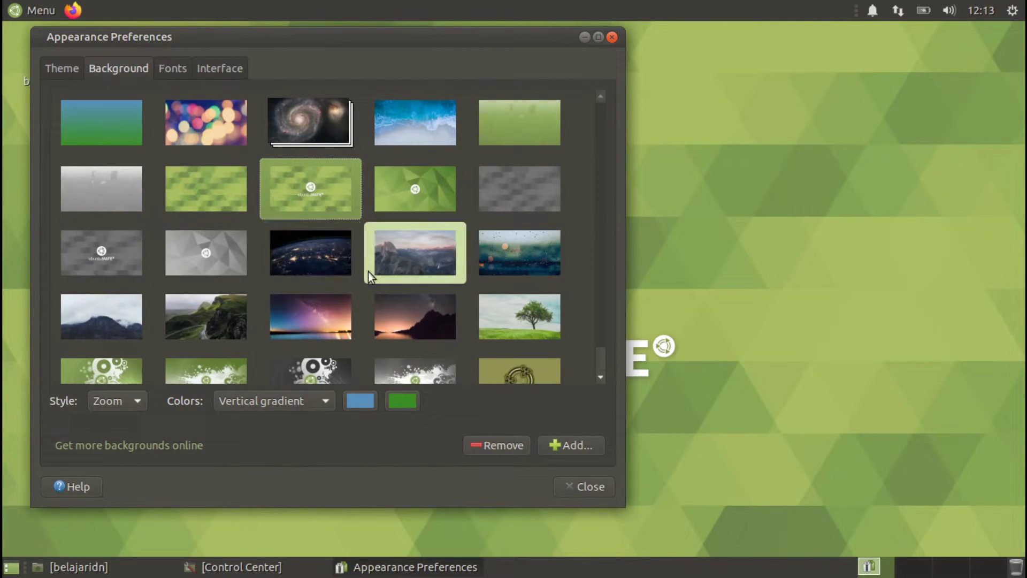
Apply the raindrops-on-glass wallpaper, view it on the cleared desktop, and bring back the Appearance preferences
{"action": "left_click", "coordinate": [512, 261]}
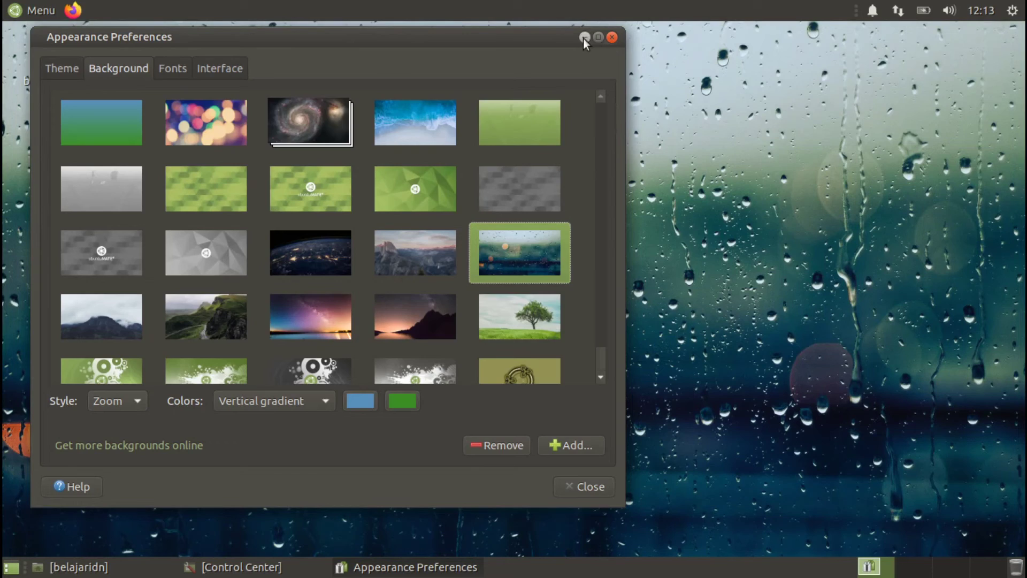
{"action": "left_click", "coordinate": [585, 38]}
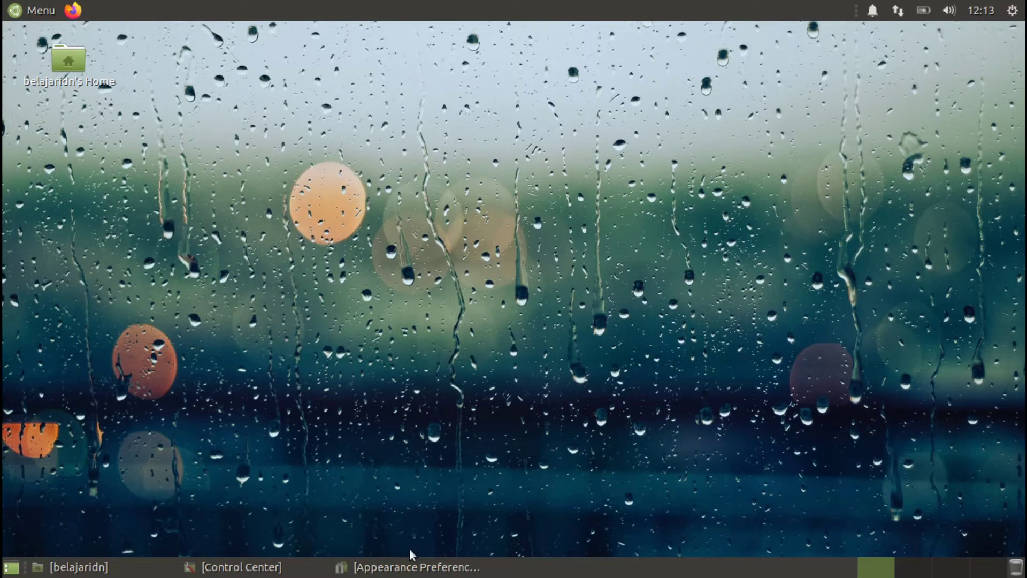
{"action": "left_click", "coordinate": [415, 566]}
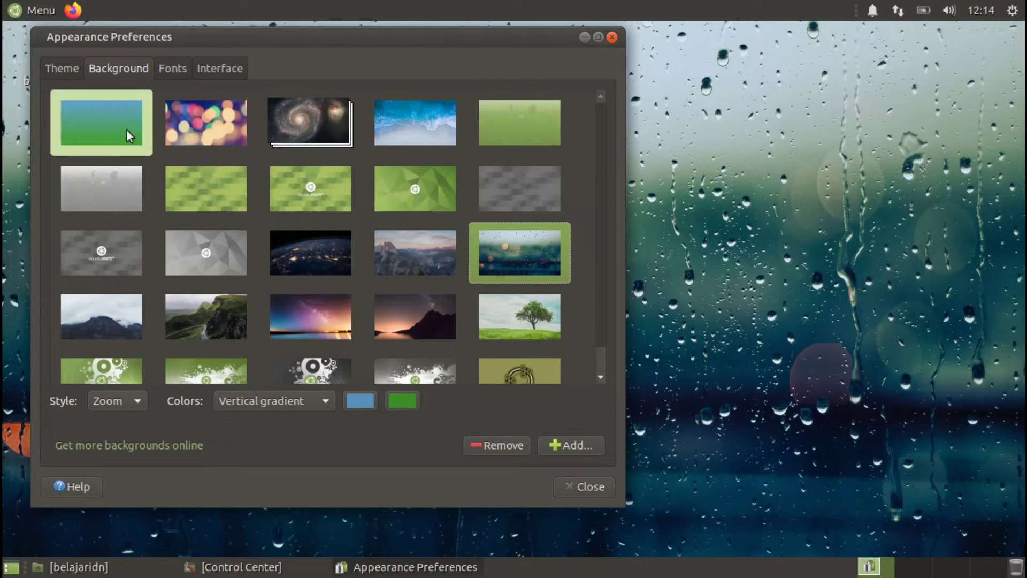
Apply the light green wallpaper with the faint cat drawing, view it on the cleared desktop, and restore the Appearance preferences
{"action": "left_click", "coordinate": [541, 133]}
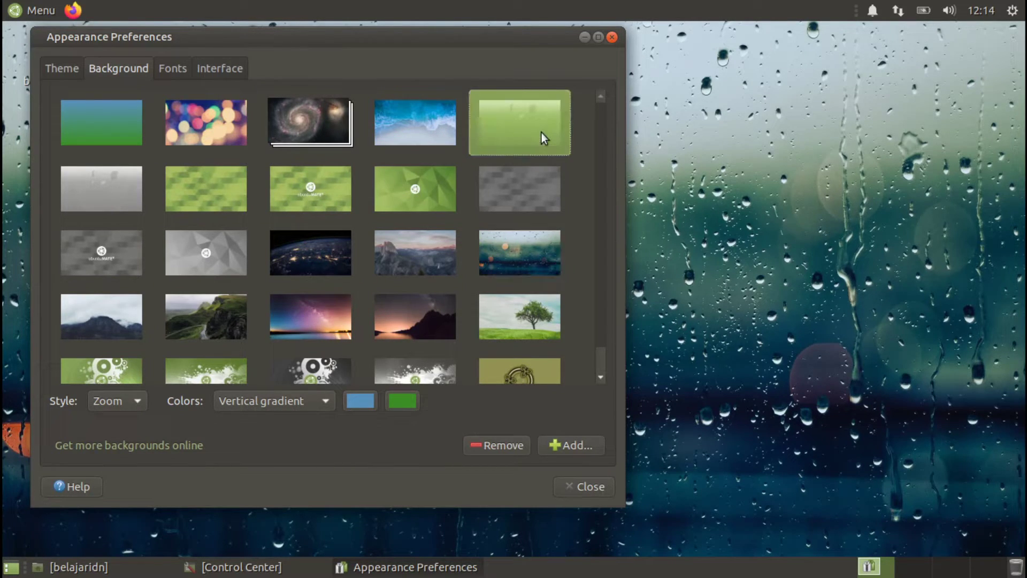
{"action": "left_click", "coordinate": [584, 37]}
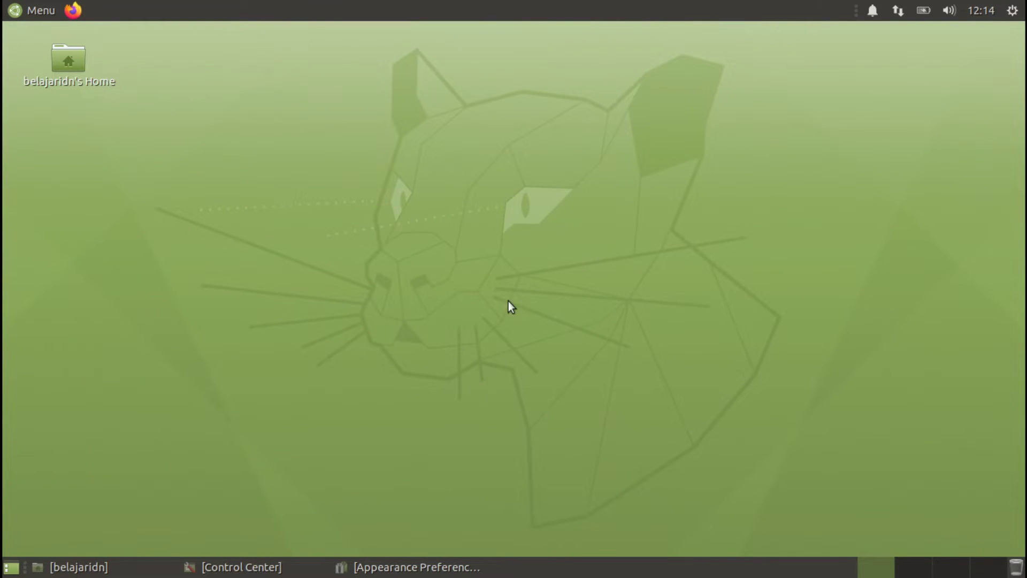
{"action": "left_click", "coordinate": [401, 568]}
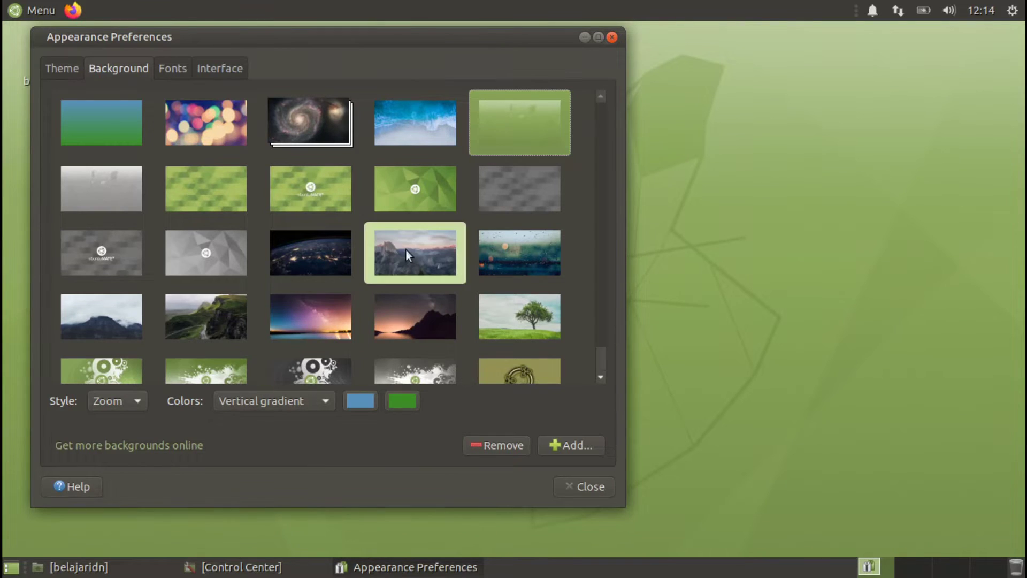
{"action": "mouse_move", "coordinate": [507, 136]}
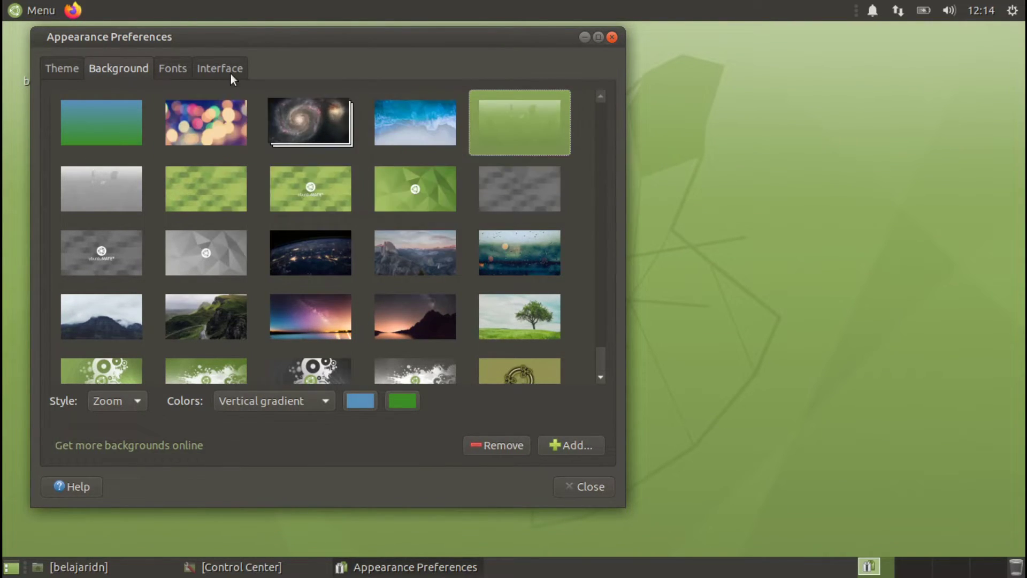
Look through the Fonts, Interface and Theme settings, and close the Appearance preferences
{"action": "left_click", "coordinate": [170, 68]}
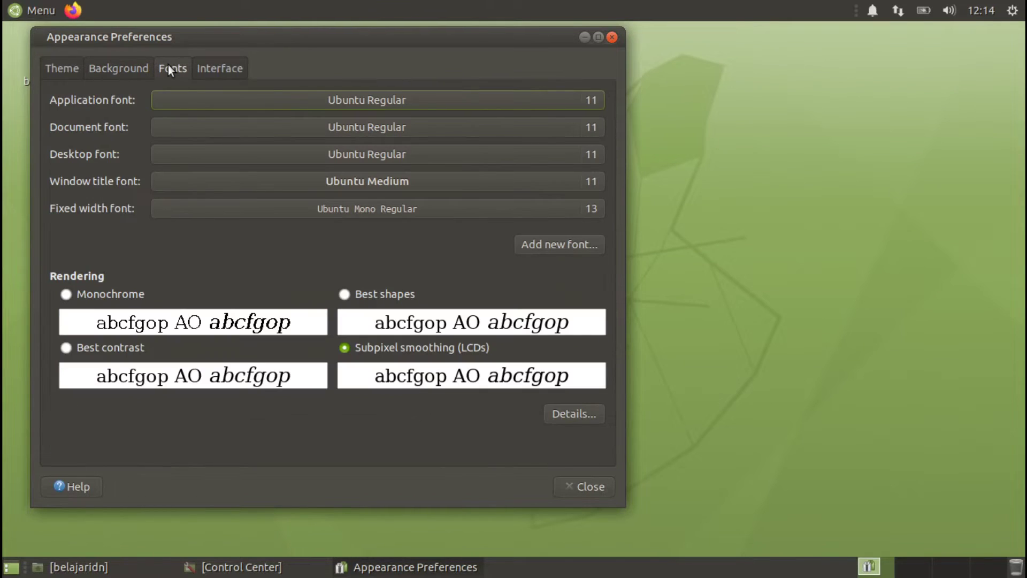
{"action": "left_click", "coordinate": [219, 70]}
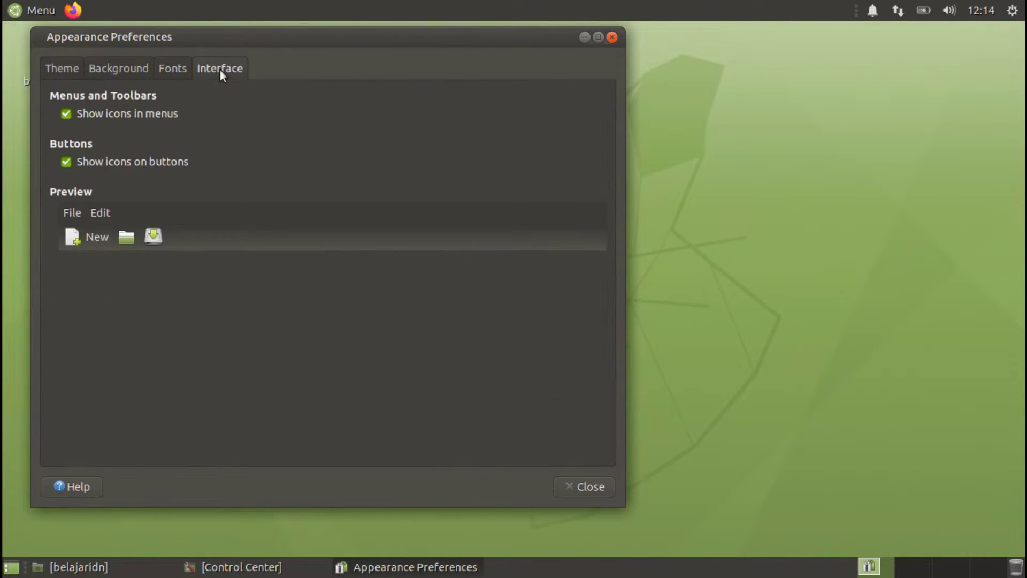
{"action": "left_click", "coordinate": [139, 67]}
{"action": "left_click", "coordinate": [62, 66]}
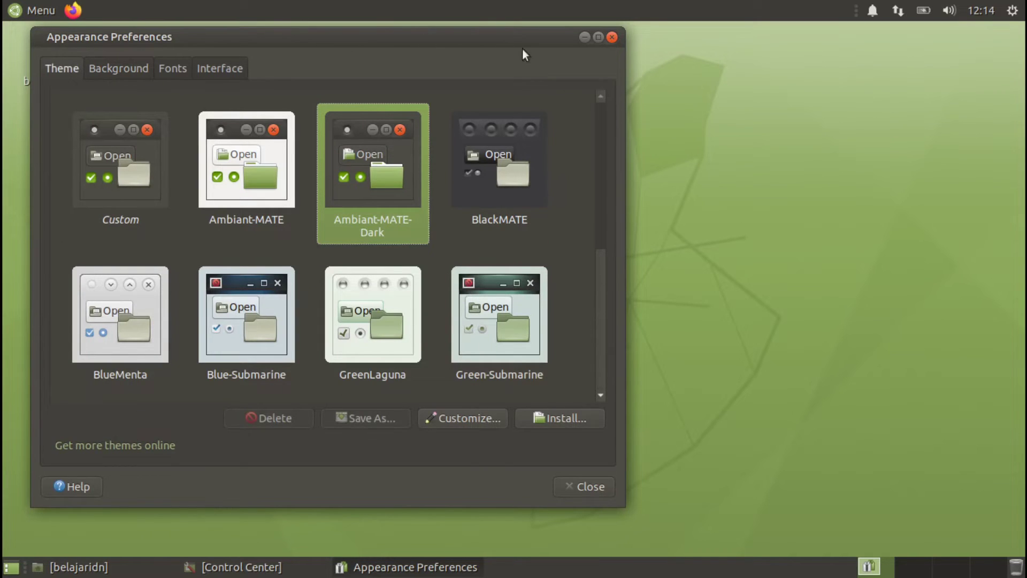
{"action": "left_click", "coordinate": [613, 36]}
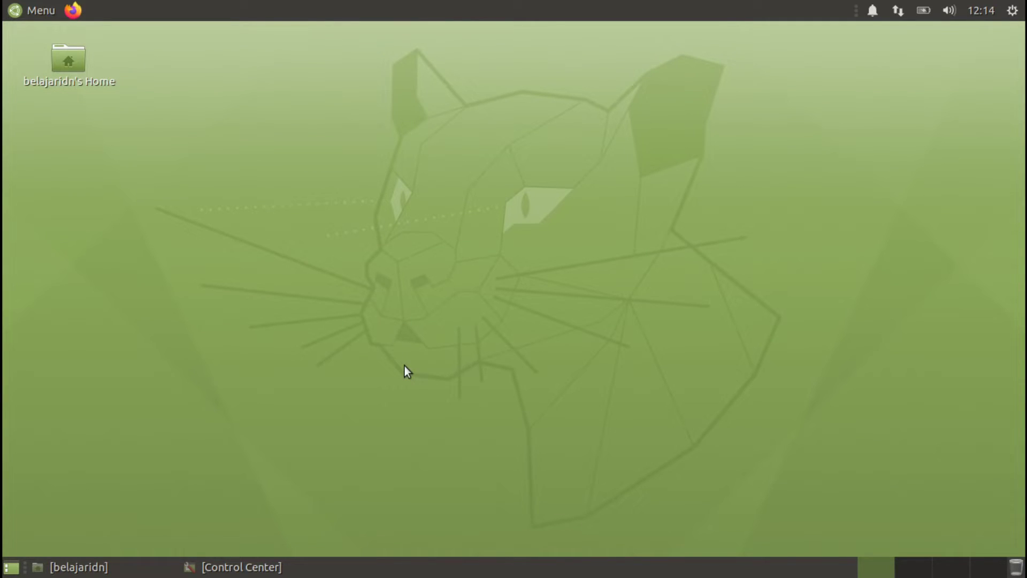
Open MATE Tweak from the Control Center, clear the view of the desktop icons, and turn off Show Desktop Icons
{"action": "left_click", "coordinate": [241, 568]}
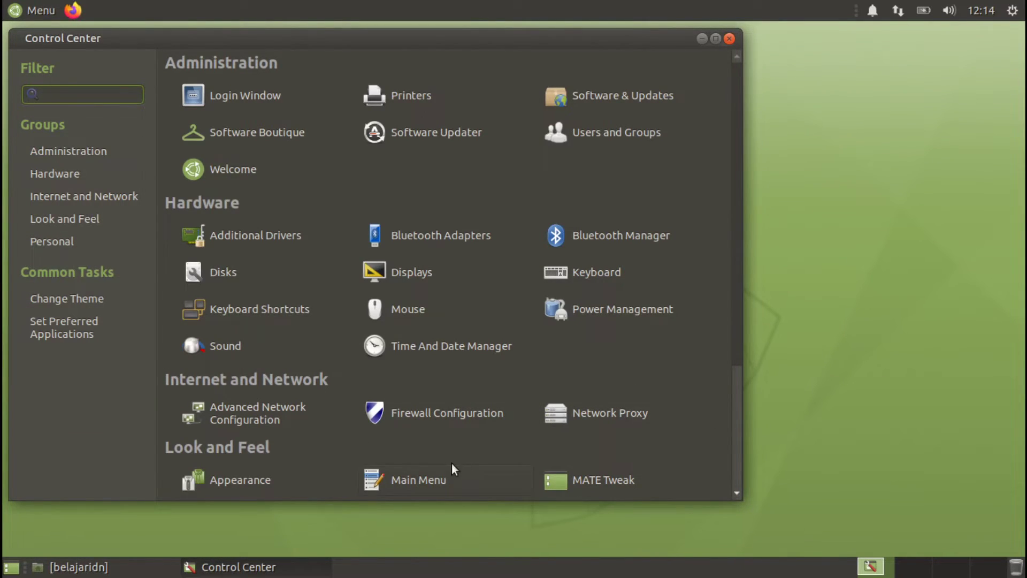
{"action": "left_click", "coordinate": [614, 477]}
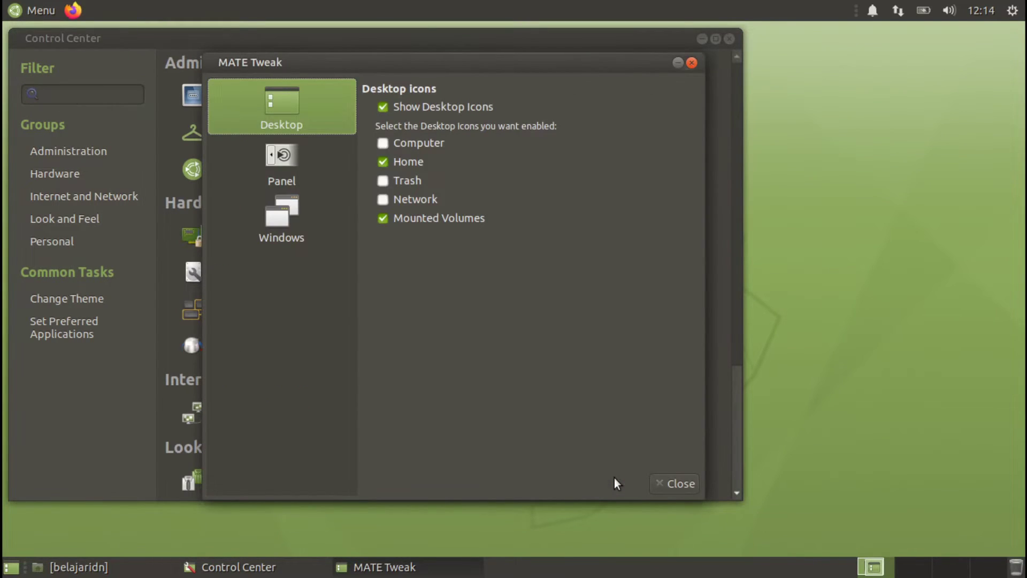
{"action": "left_click", "coordinate": [702, 38]}
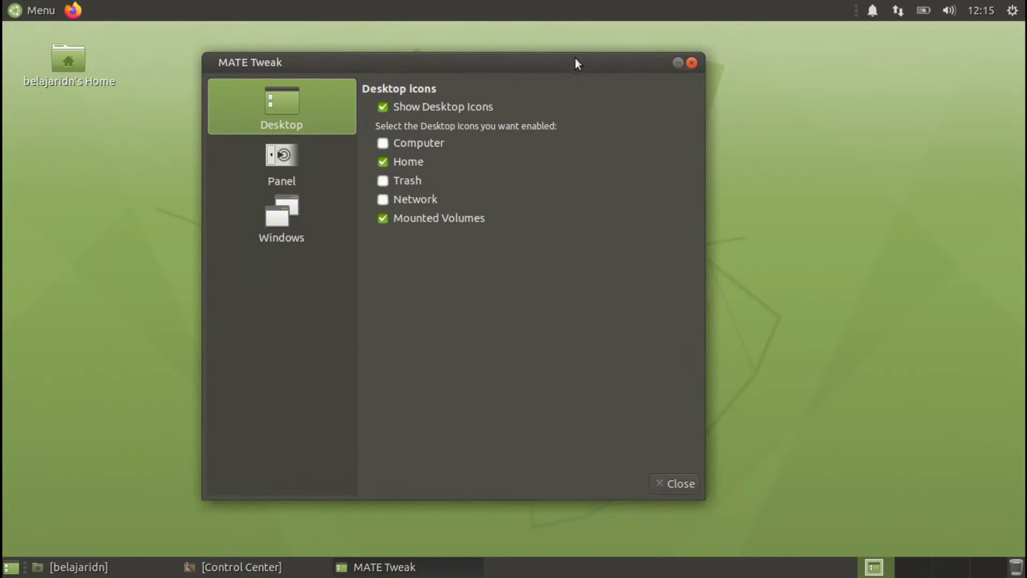
{"action": "left_click_drag", "start_coordinate": [554, 56], "coordinate": [681, 63]}
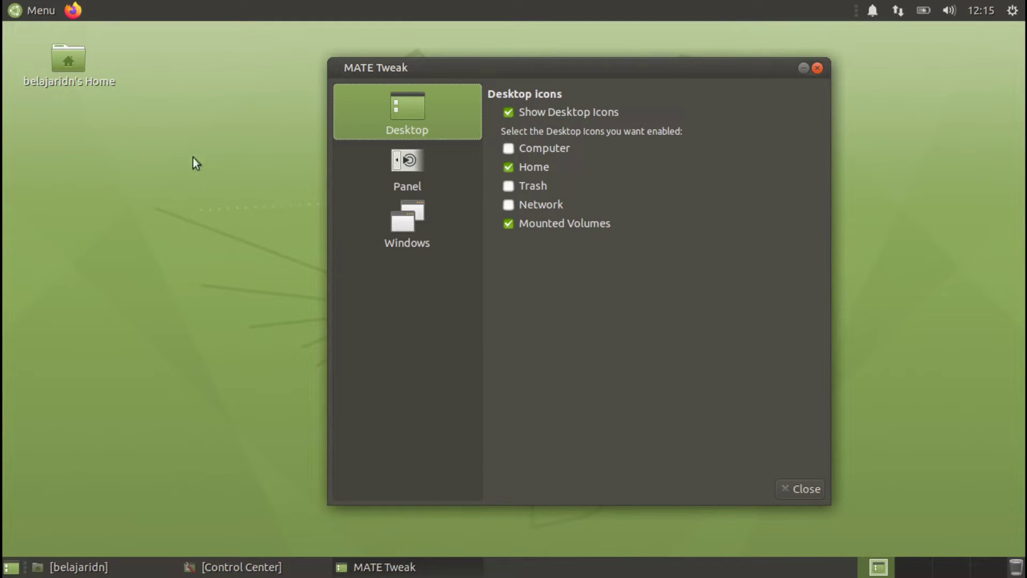
{"action": "left_click", "coordinate": [509, 113]}
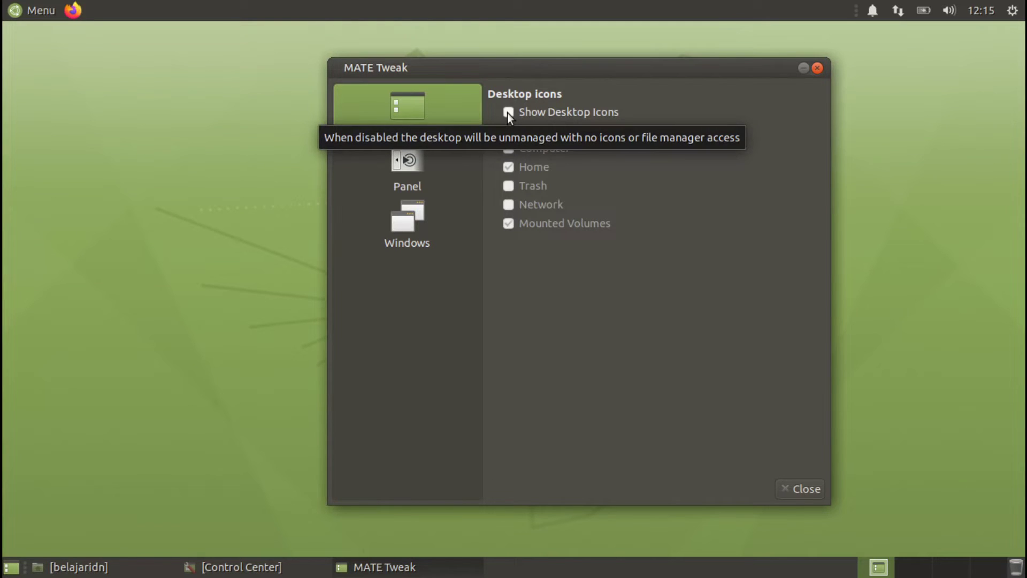
Open the Panel settings in MATE Tweak, switch the panel layout to Redmond, and view its application menu
{"action": "left_click", "coordinate": [428, 178]}
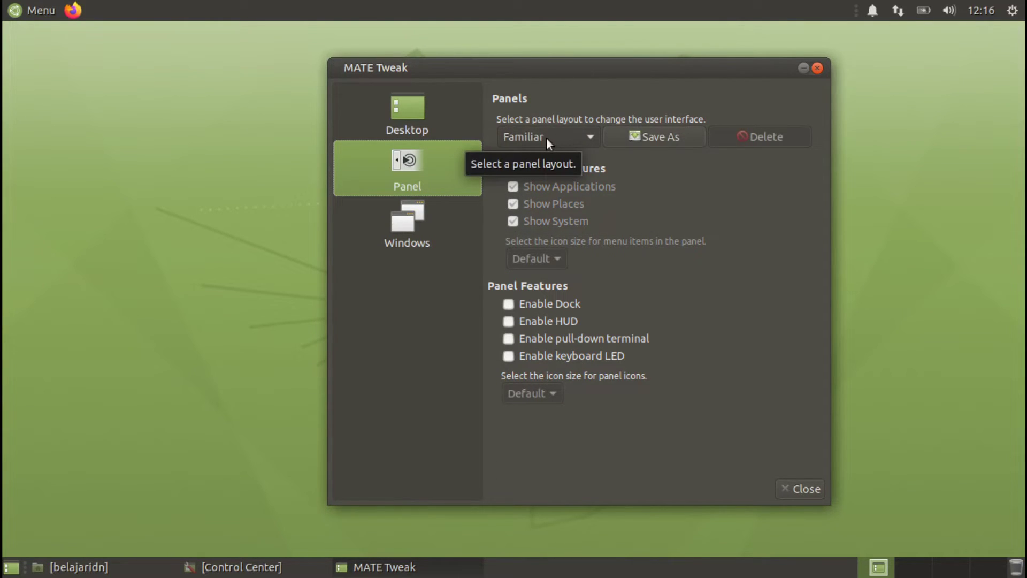
{"action": "left_click", "coordinate": [34, 9]}
{"action": "left_click", "coordinate": [33, 6]}
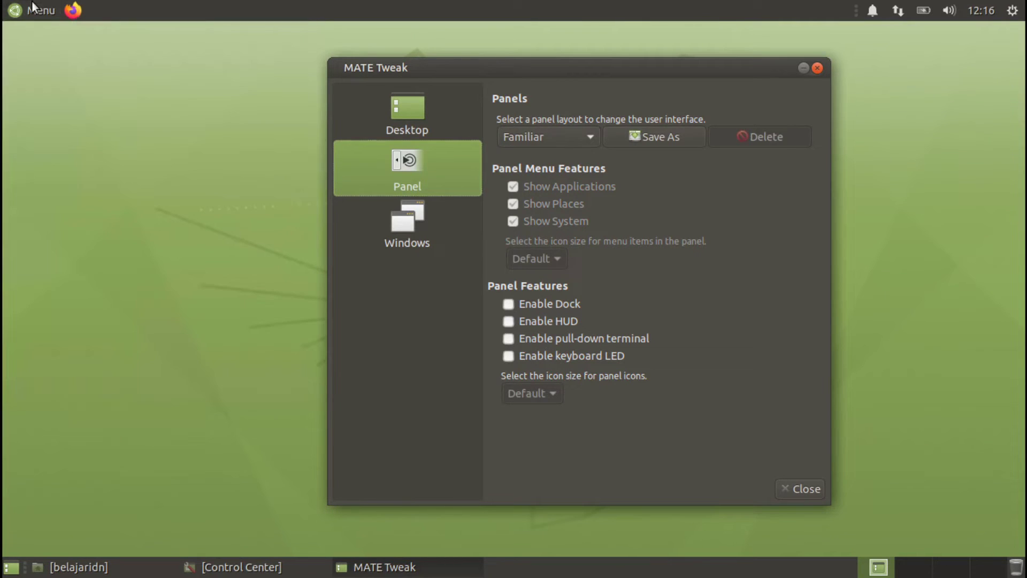
{"action": "left_click", "coordinate": [569, 137]}
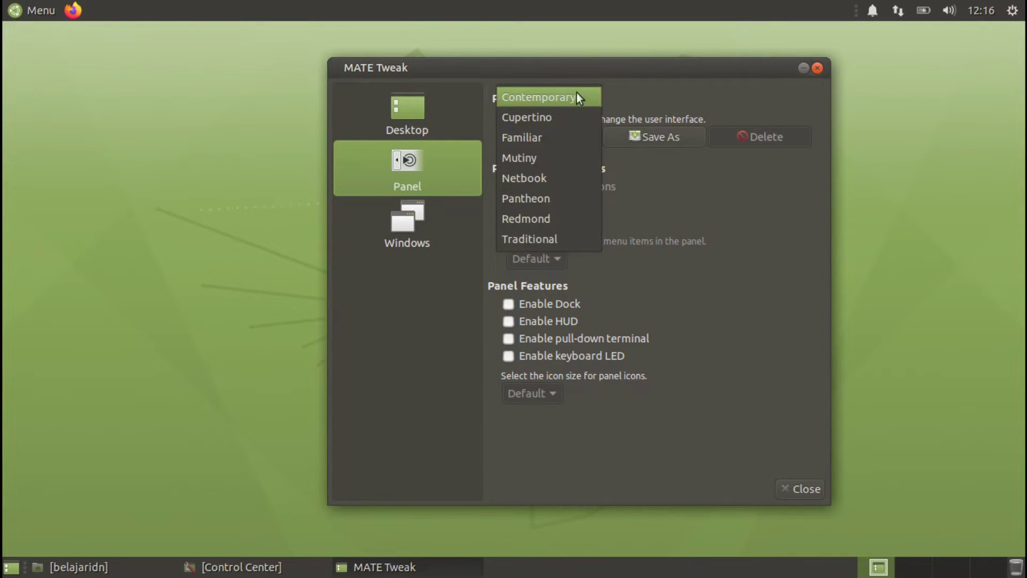
{"action": "left_click", "coordinate": [549, 223]}
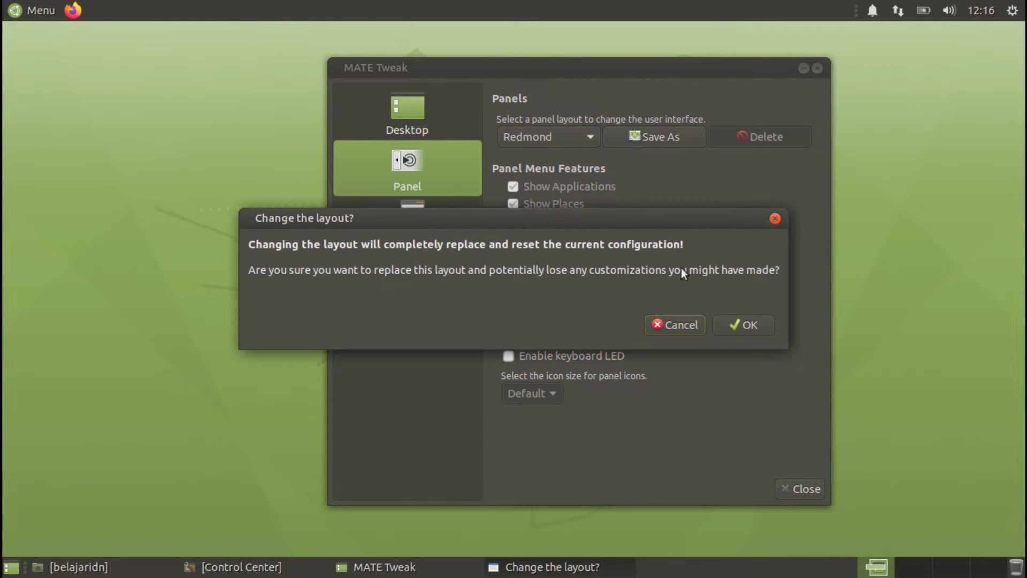
{"action": "left_click", "coordinate": [749, 325]}
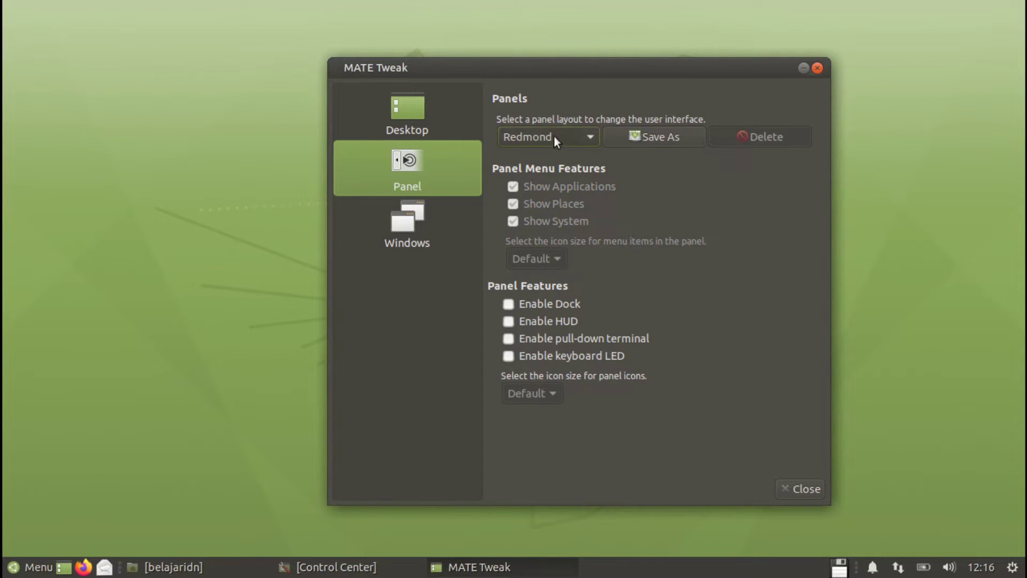
{"action": "left_click", "coordinate": [19, 570]}
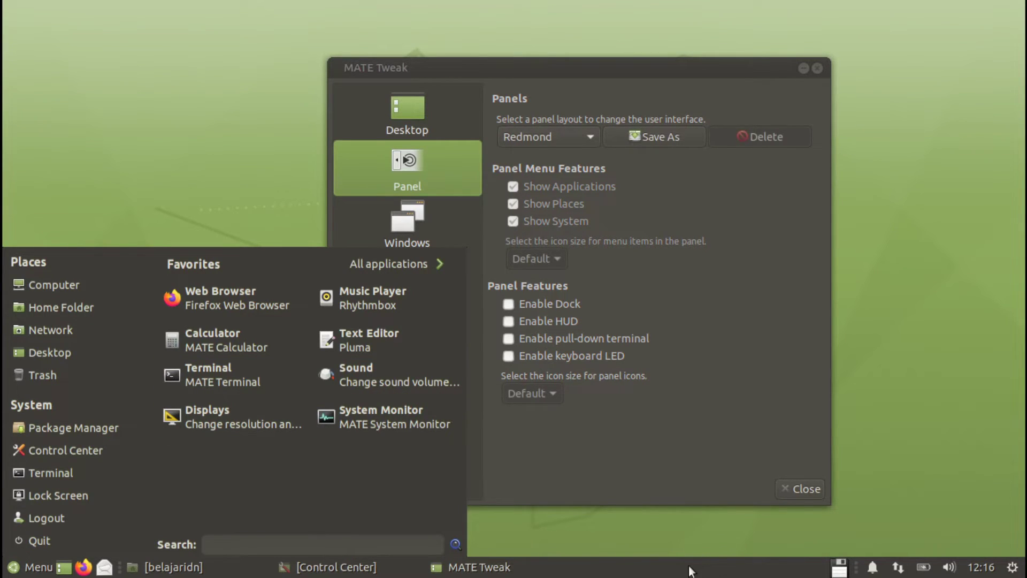
{"action": "left_click", "coordinate": [32, 567]}
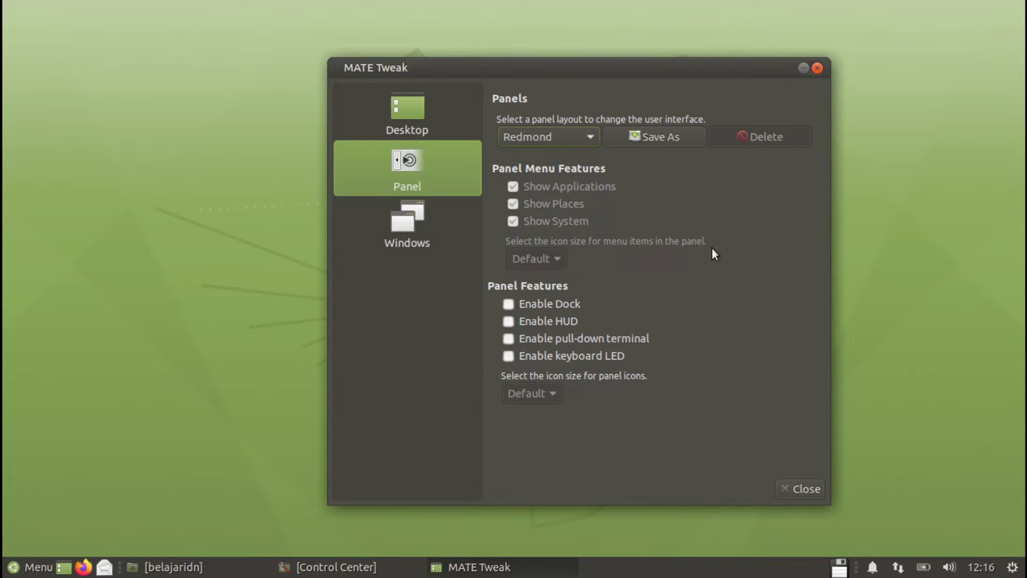
Switch the panel layout to Netbook and look over its categorized application menu
{"action": "left_click", "coordinate": [575, 130]}
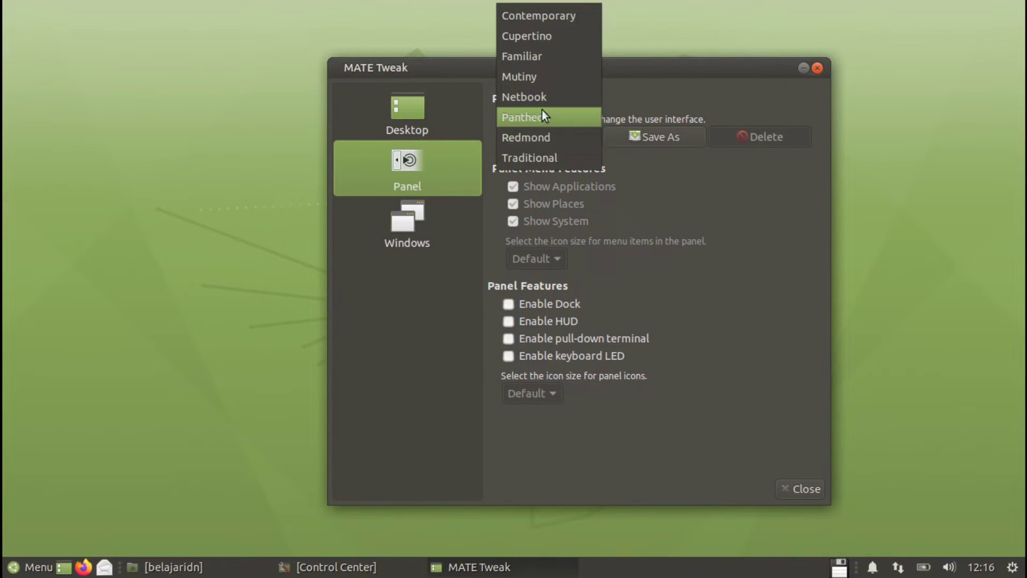
{"action": "left_click", "coordinate": [554, 96]}
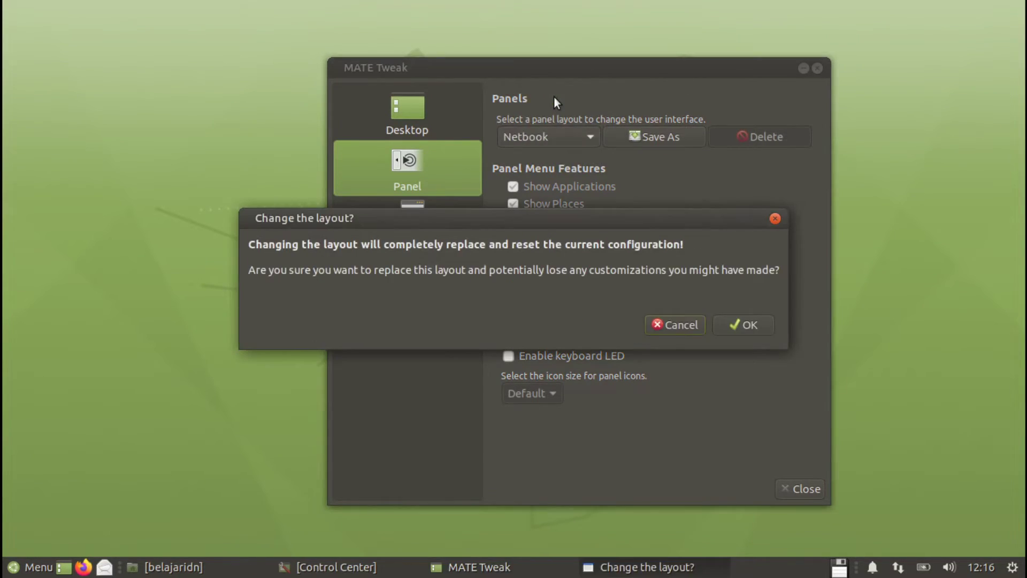
{"action": "left_click", "coordinate": [753, 323]}
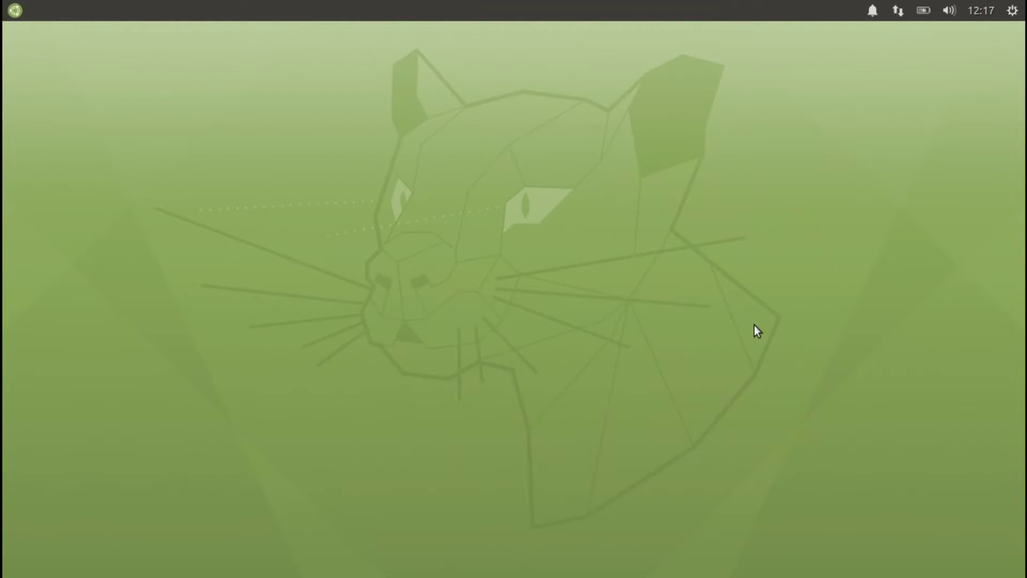
{"action": "left_click", "coordinate": [15, 11]}
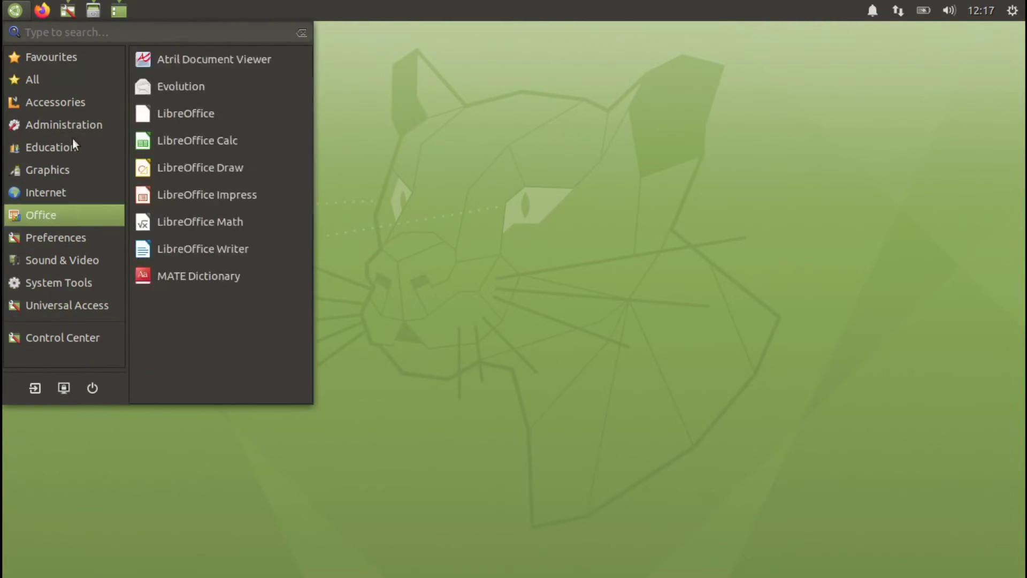
{"action": "left_click", "coordinate": [503, 156]}
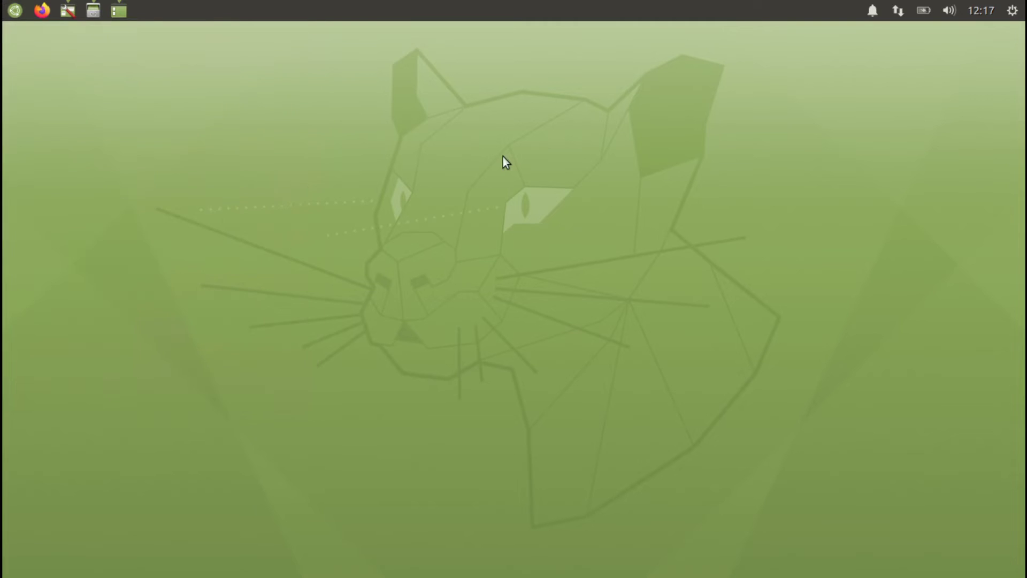
Bring back MATE Tweak and switch the panel layout to Cupertino
{"action": "left_click", "coordinate": [116, 11]}
{"action": "left_click", "coordinate": [535, 139]}
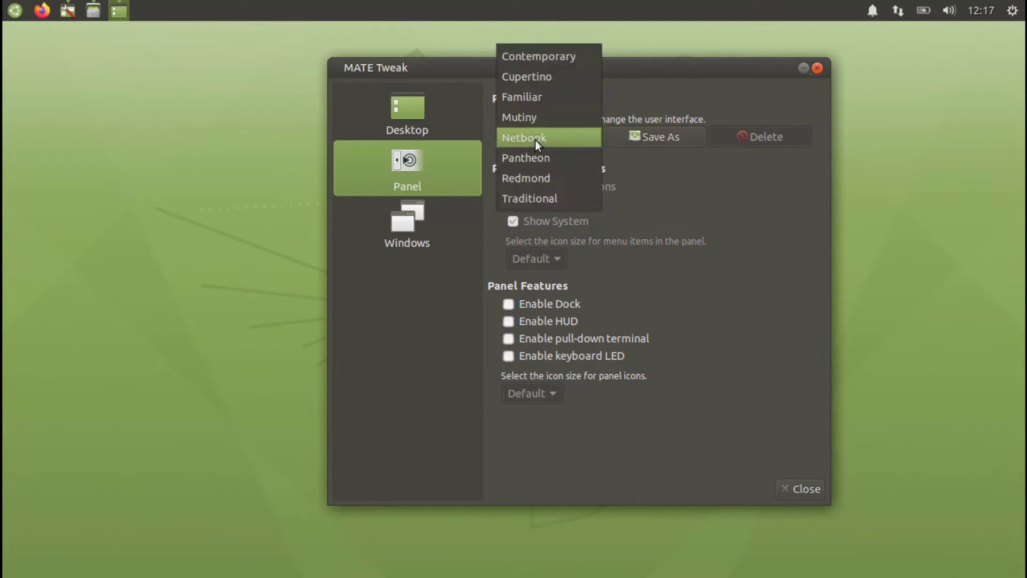
{"action": "left_click", "coordinate": [556, 81]}
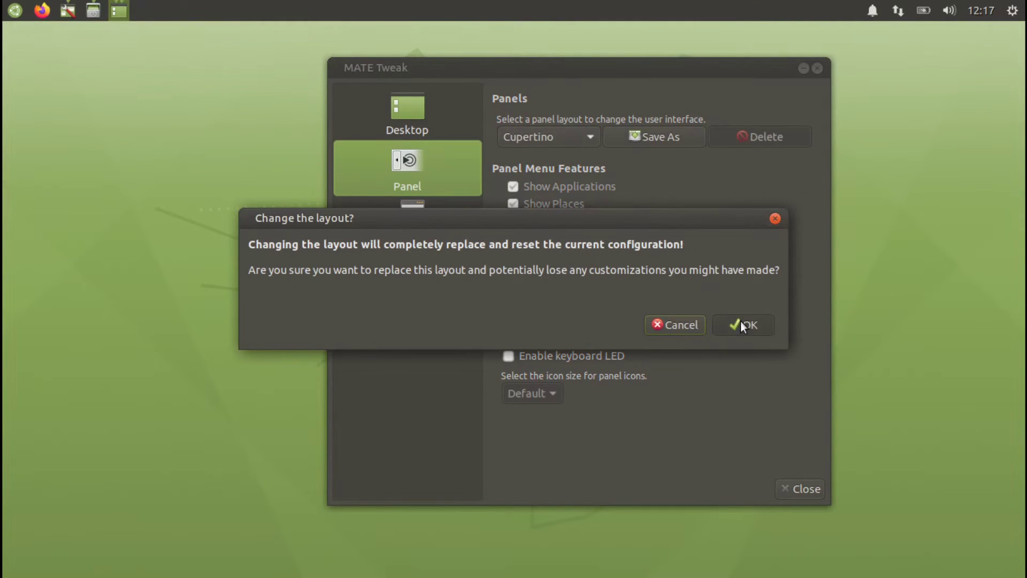
{"action": "left_click", "coordinate": [740, 324]}
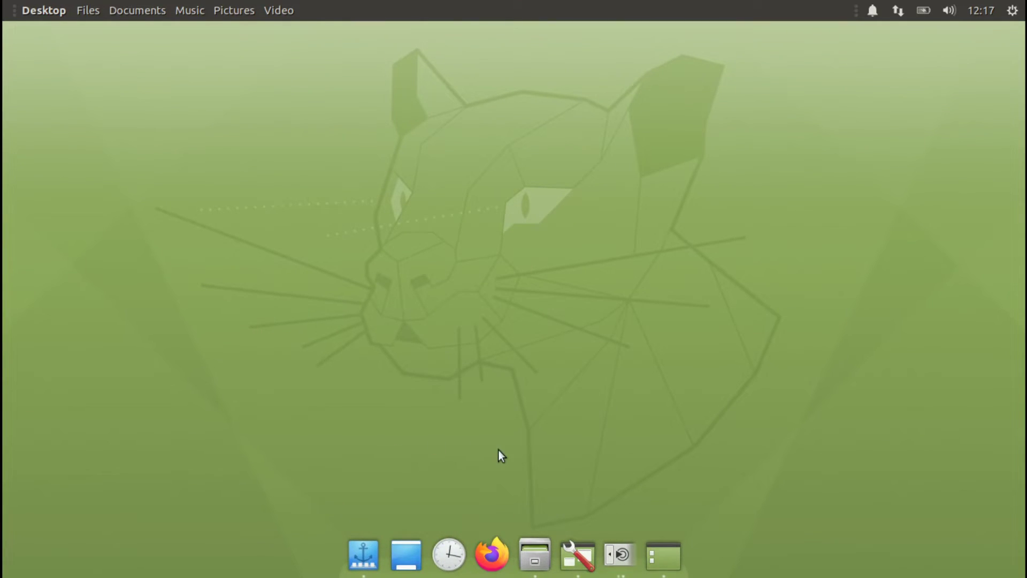
Open the file manager window from the dock, and delete the Brisk Menu applet reported in the panel error dialog
{"action": "left_click", "coordinate": [535, 556]}
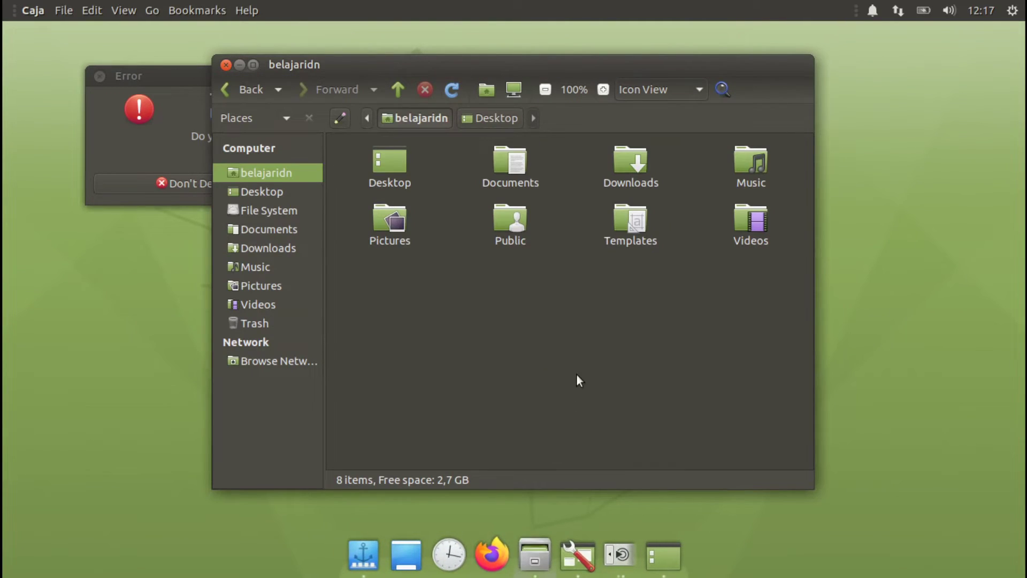
{"action": "left_click", "coordinate": [138, 129]}
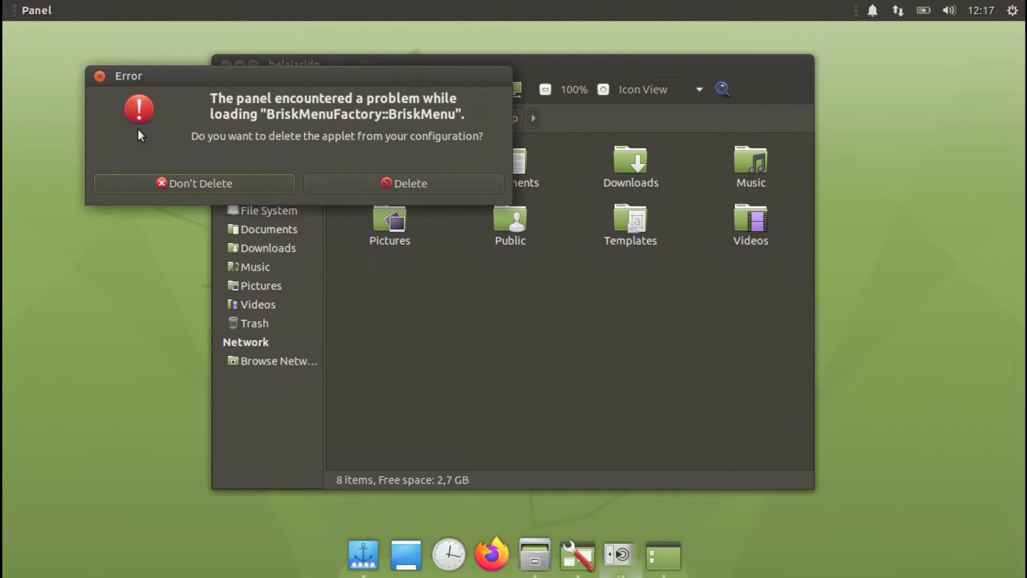
{"action": "left_click", "coordinate": [350, 183]}
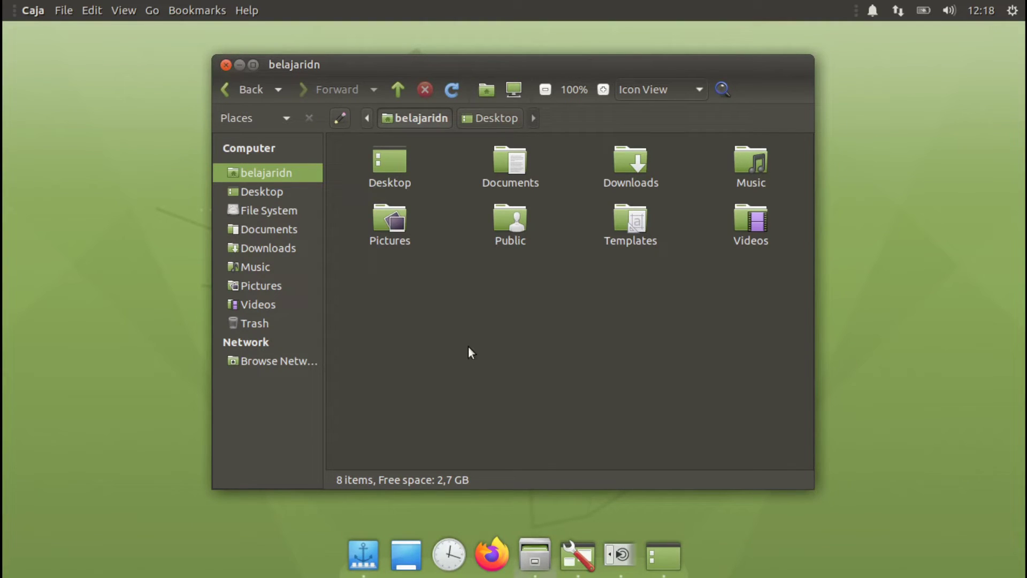
Return to MATE Tweak and switch the panel layout to Contemporary
{"action": "left_click", "coordinate": [665, 559]}
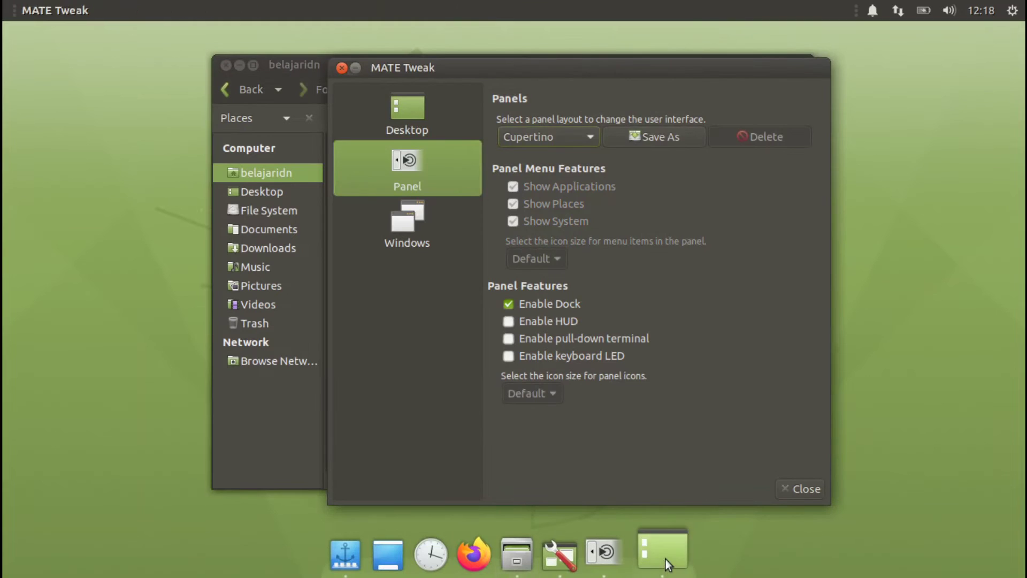
{"action": "left_click", "coordinate": [569, 143]}
{"action": "left_click", "coordinate": [558, 119]}
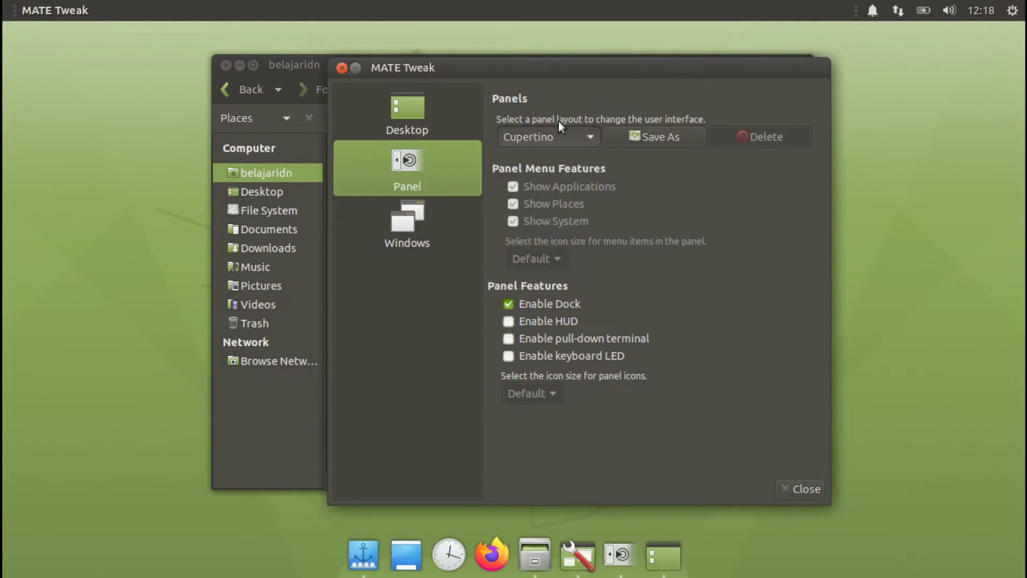
{"action": "left_click", "coordinate": [756, 327]}
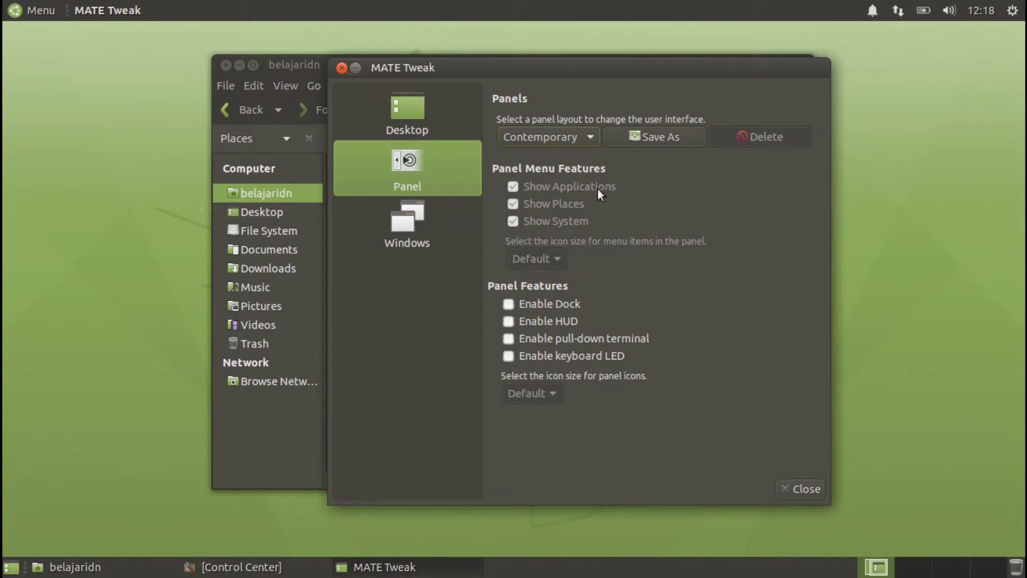
Switch the panel layout to Familiar and confirm replacing the current configuration
{"action": "left_click", "coordinate": [569, 134]}
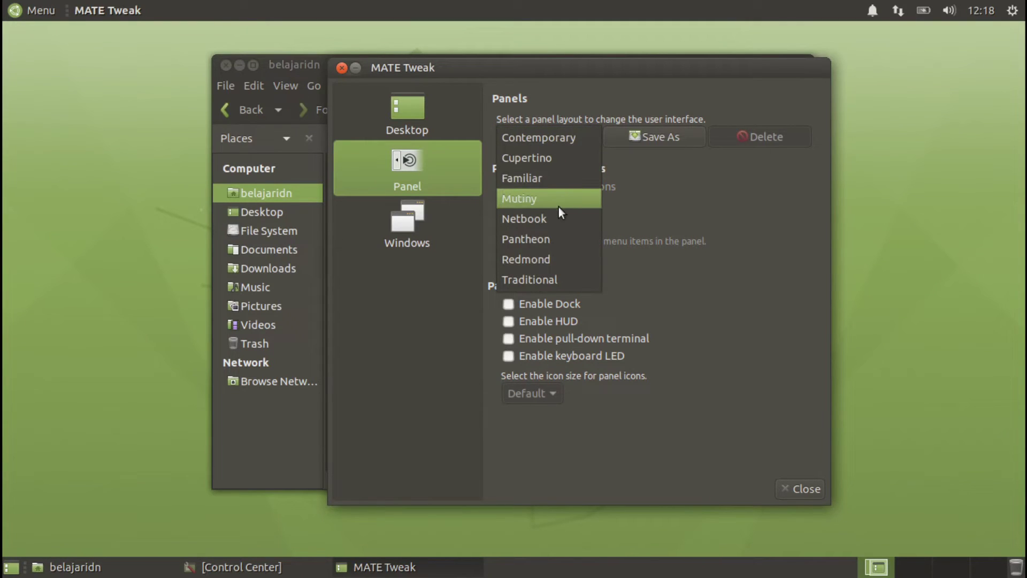
{"action": "left_click", "coordinate": [556, 172]}
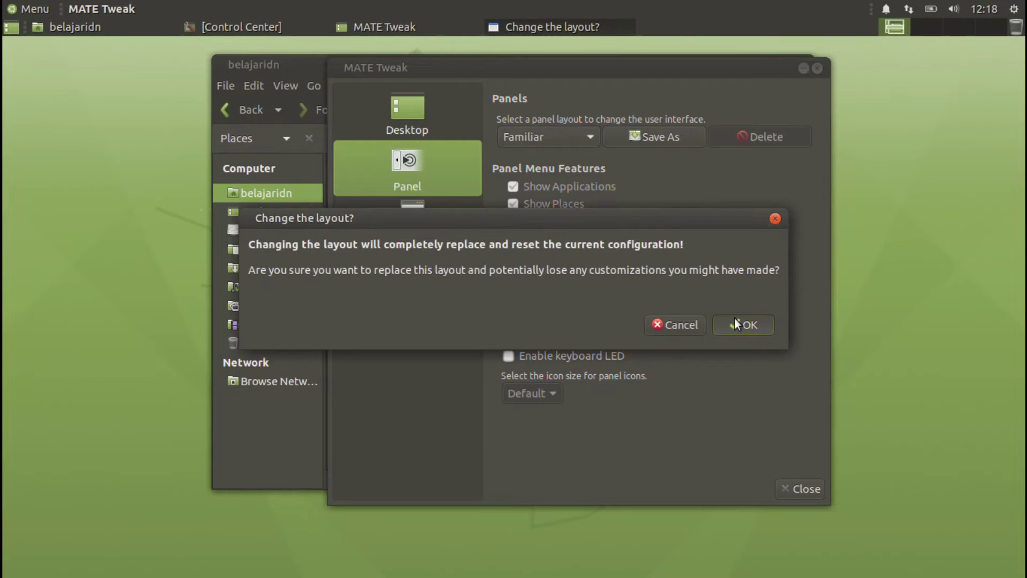
{"action": "left_click", "coordinate": [735, 320]}
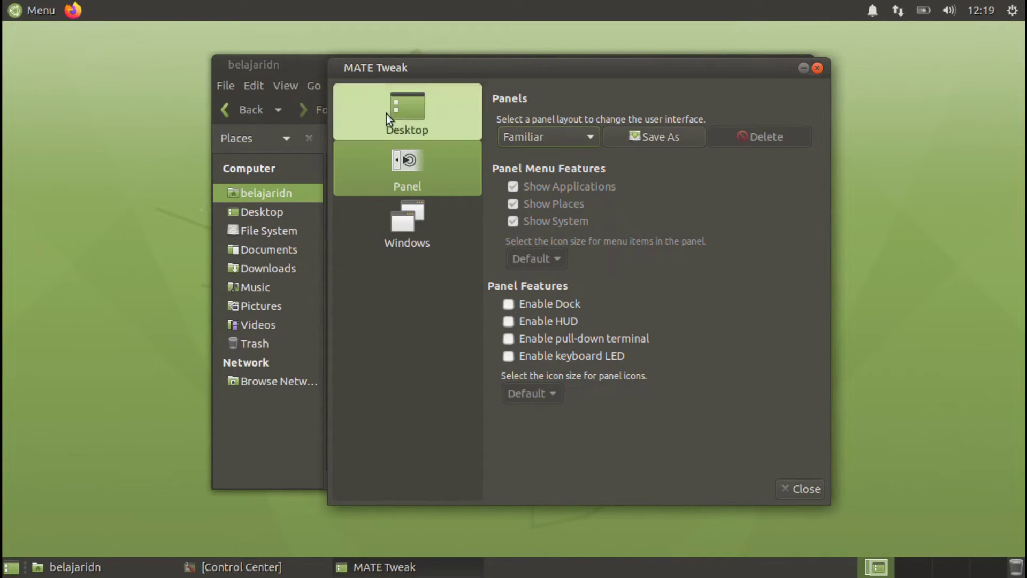
Change the panel layout to Traditional and accept the layout reset
{"action": "left_click", "coordinate": [575, 136]}
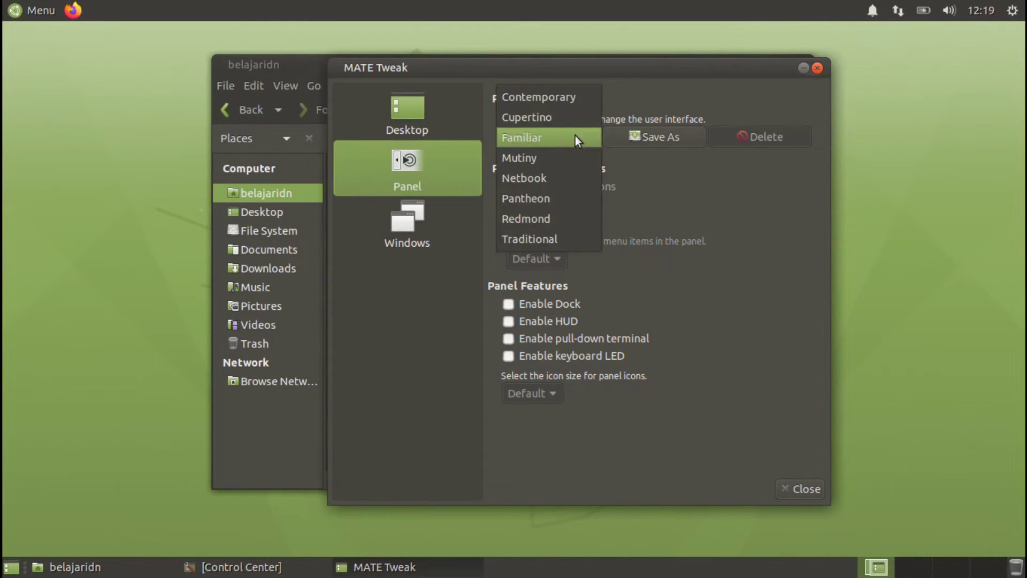
{"action": "left_click", "coordinate": [546, 242]}
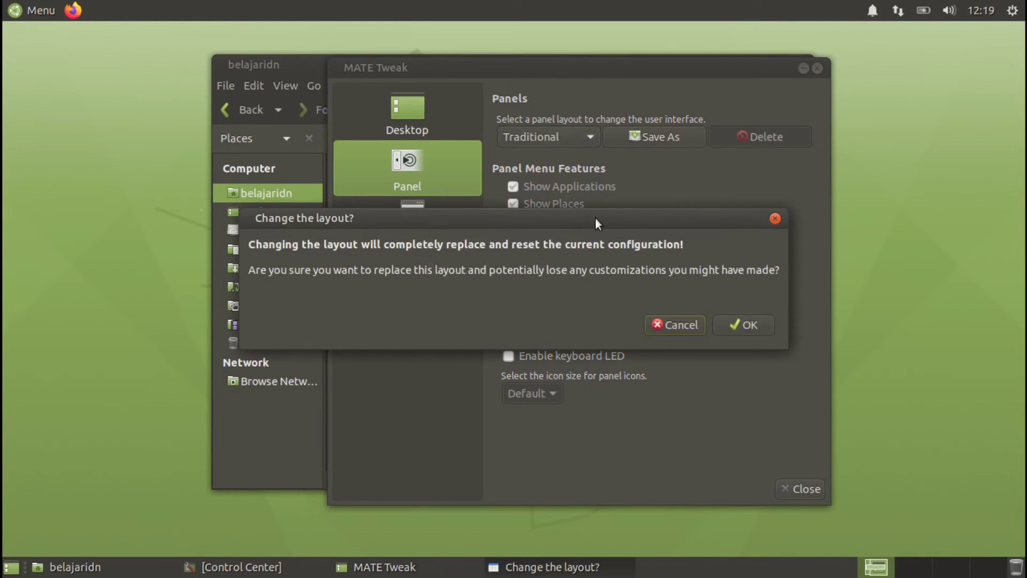
{"action": "left_click", "coordinate": [749, 324]}
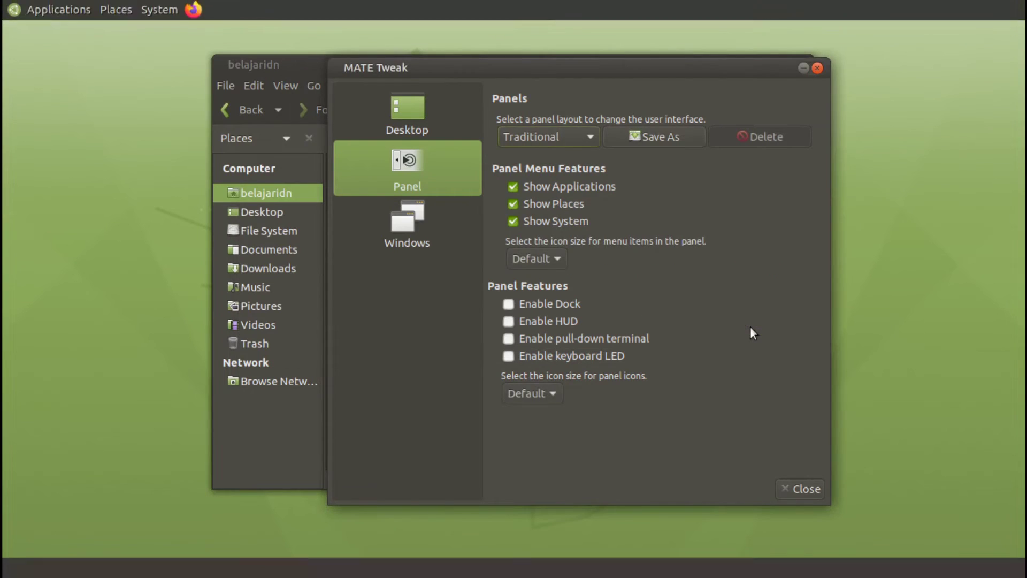
Look through the Applications, Places and System menus of the Traditional layout, including the Preferences categories
{"action": "left_click", "coordinate": [46, 8]}
{"action": "mouse_move", "coordinate": [117, 12]}
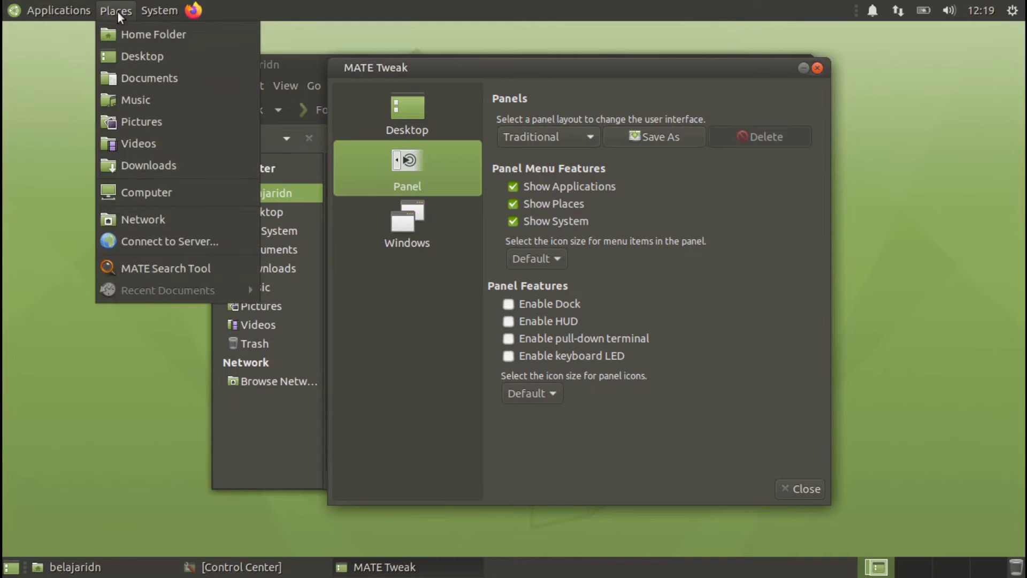
{"action": "left_click", "coordinate": [157, 11]}
{"action": "left_click", "coordinate": [85, 7]}
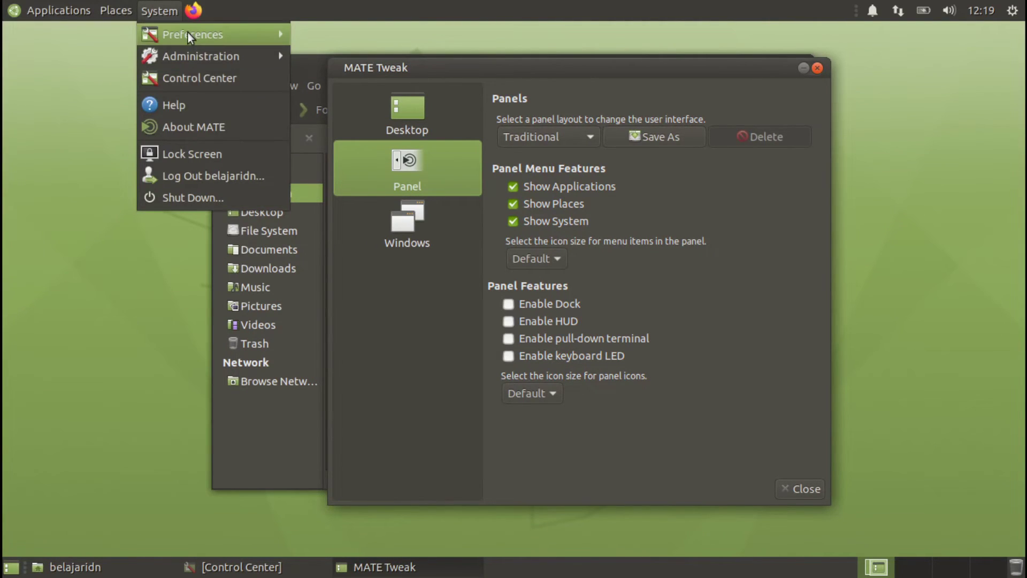
{"action": "mouse_move", "coordinate": [188, 33]}
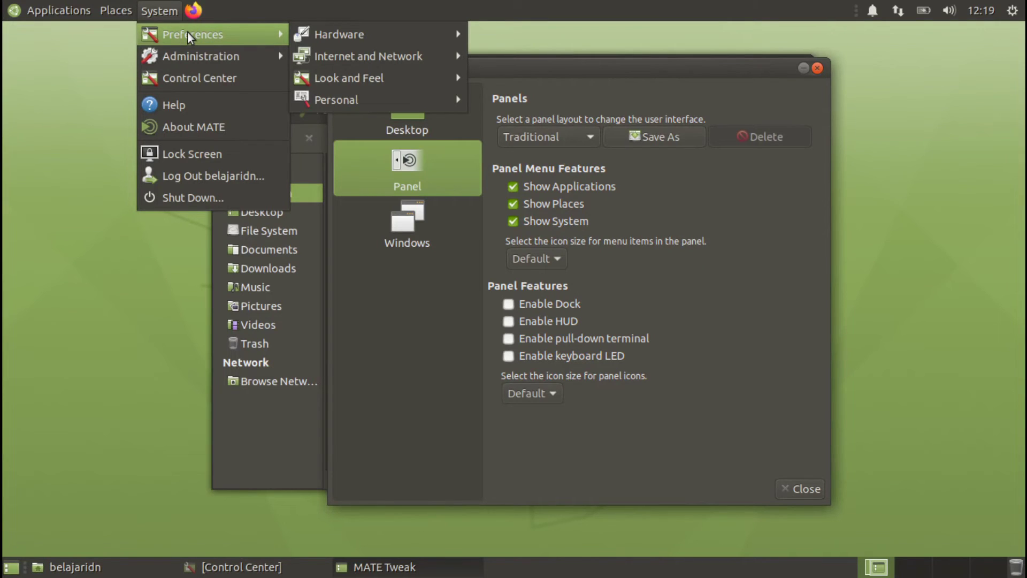
{"action": "left_click", "coordinate": [786, 302]}
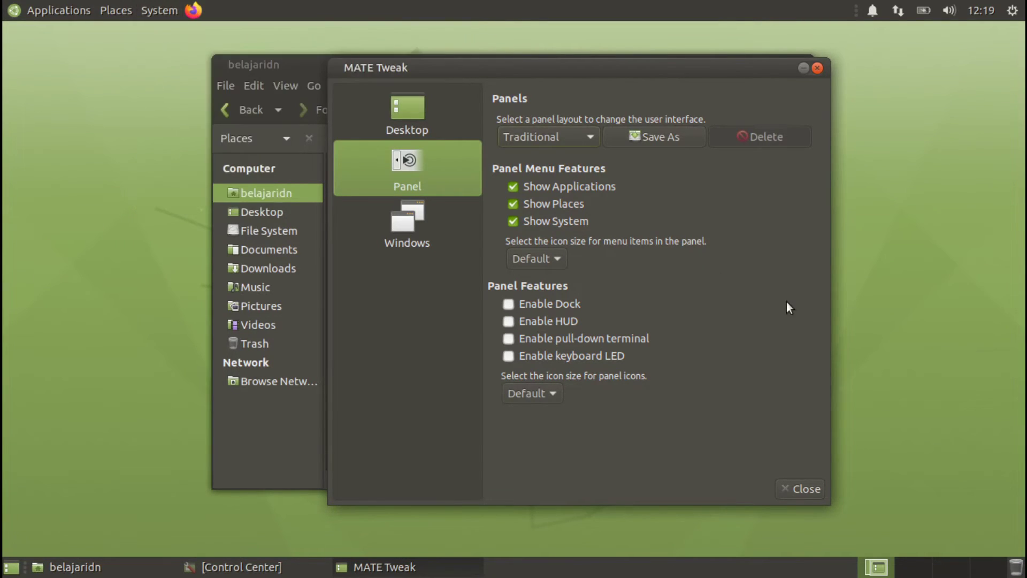
Close the MATE Tweak and home folder windows, and launch Software Boutique from the system administration tools
{"action": "left_click", "coordinate": [817, 70]}
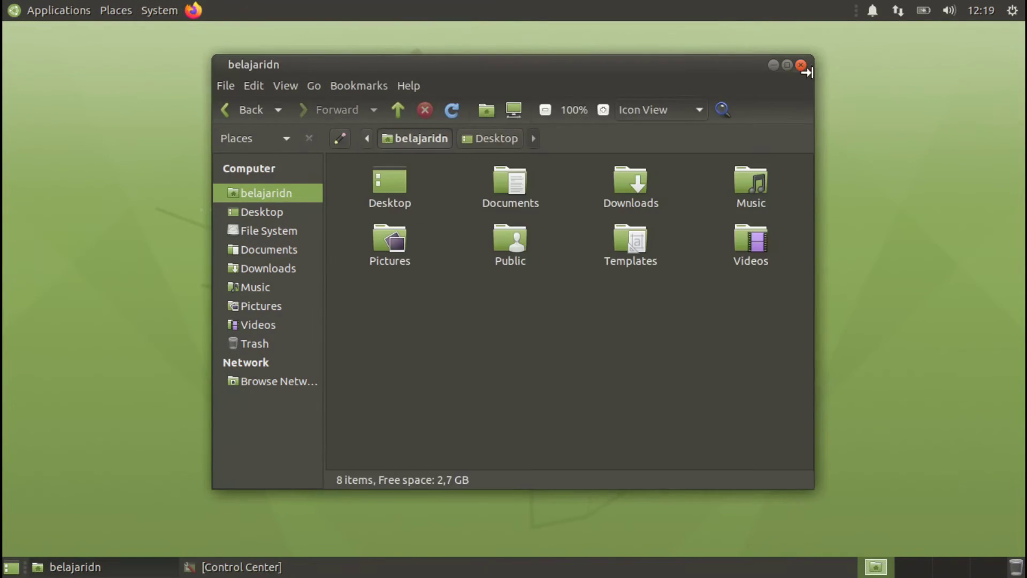
{"action": "left_click", "coordinate": [800, 66]}
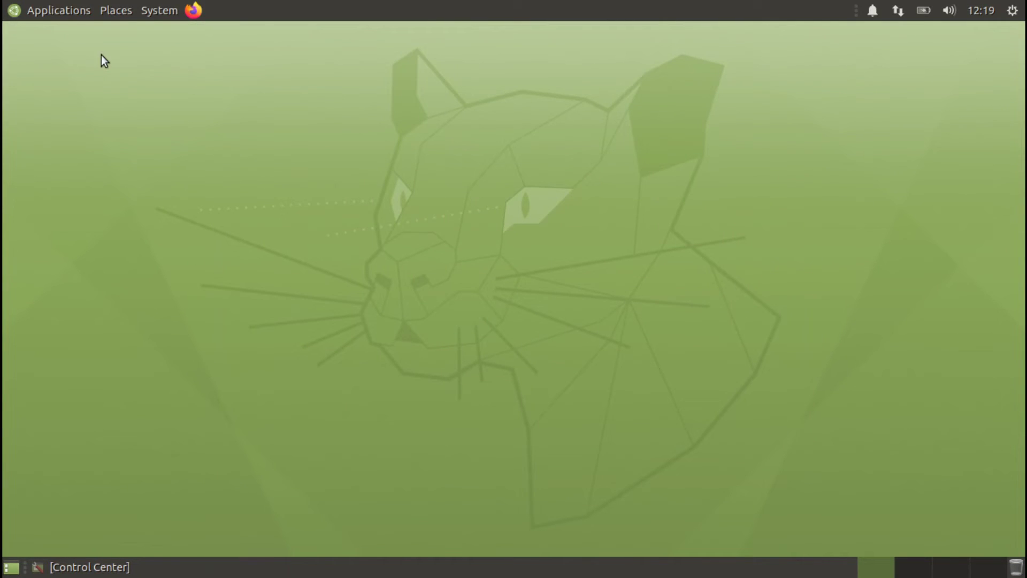
{"action": "left_click", "coordinate": [159, 10]}
{"action": "mouse_move", "coordinate": [185, 57]}
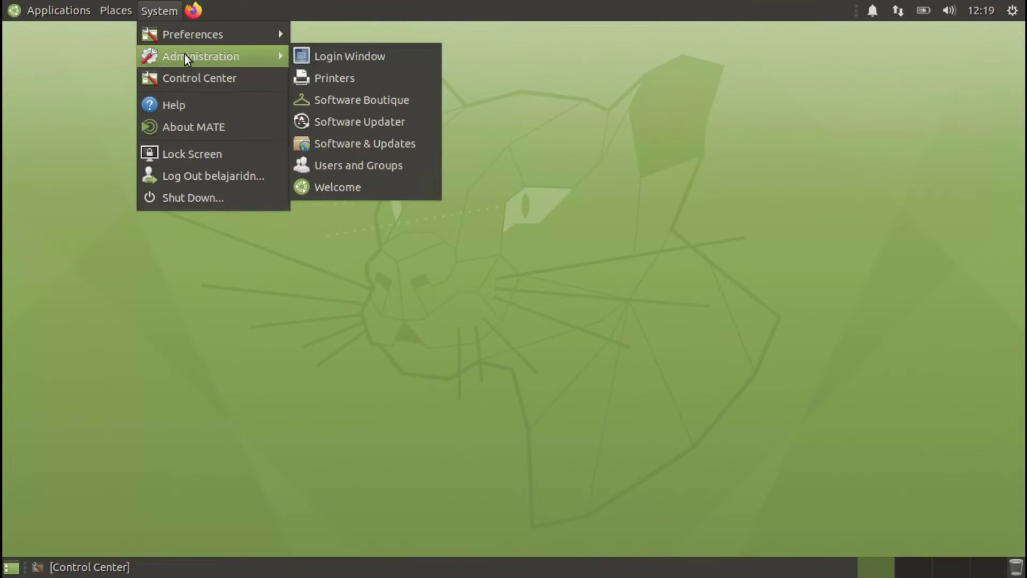
{"action": "left_click", "coordinate": [364, 100]}
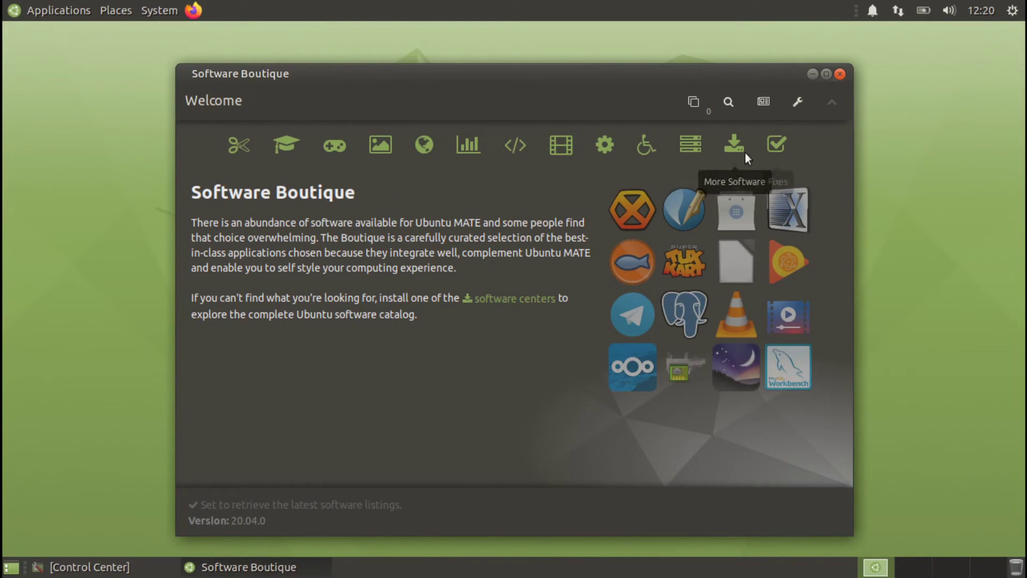
Browse the Games and Education categories in Software Boutique, looking through the listed education applications
{"action": "left_click", "coordinate": [339, 148]}
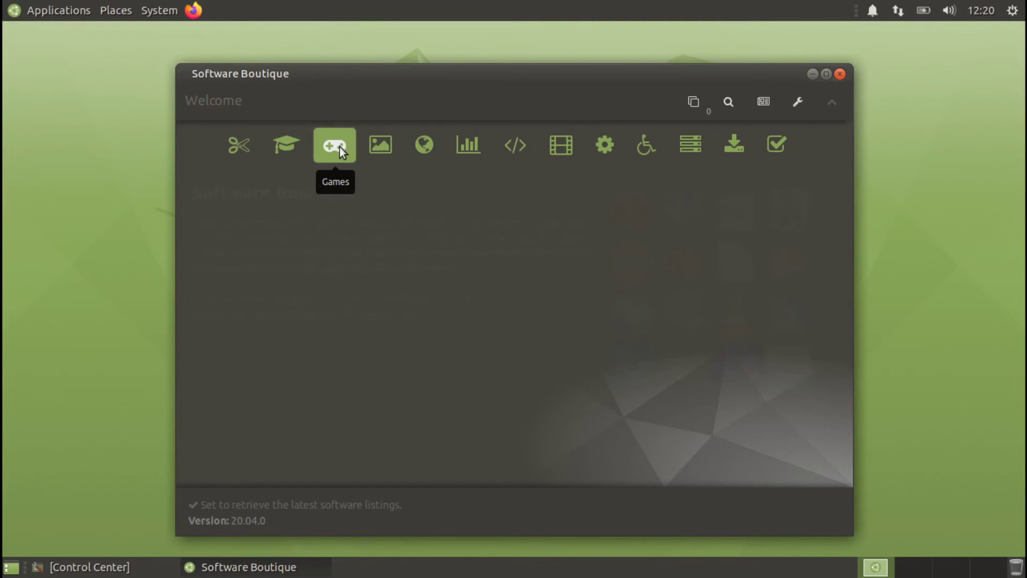
{"action": "left_click", "coordinate": [285, 145]}
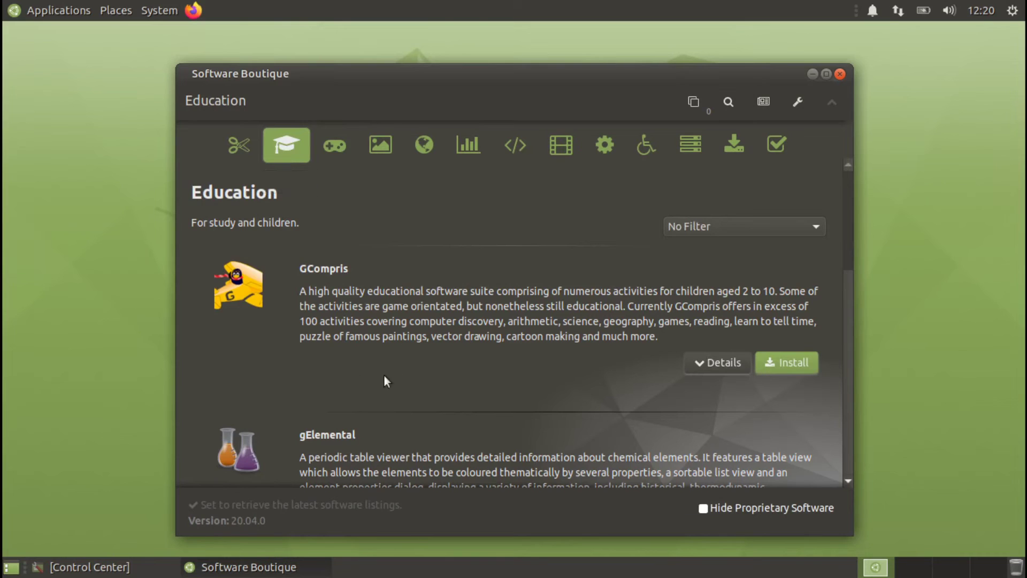
{"action": "scroll", "coordinate": [463, 391], "scroll_direction": "down", "scroll_amount": 1}
{"action": "scroll", "coordinate": [462, 391], "scroll_direction": "down", "scroll_amount": 1}
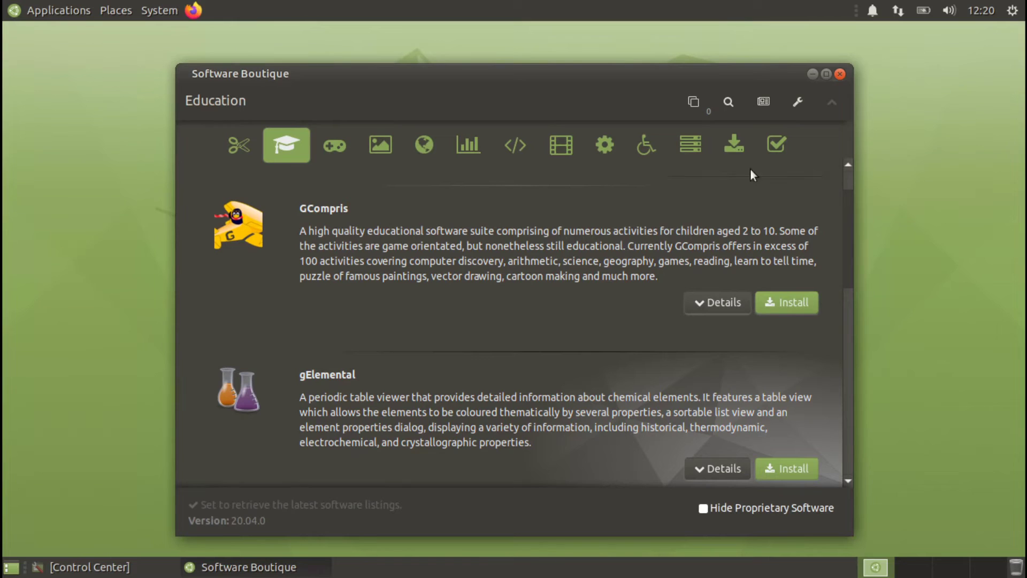
Search Software Boutique for the application "vlc"
{"action": "left_click", "coordinate": [730, 101]}
{"action": "left_click", "coordinate": [408, 245]}
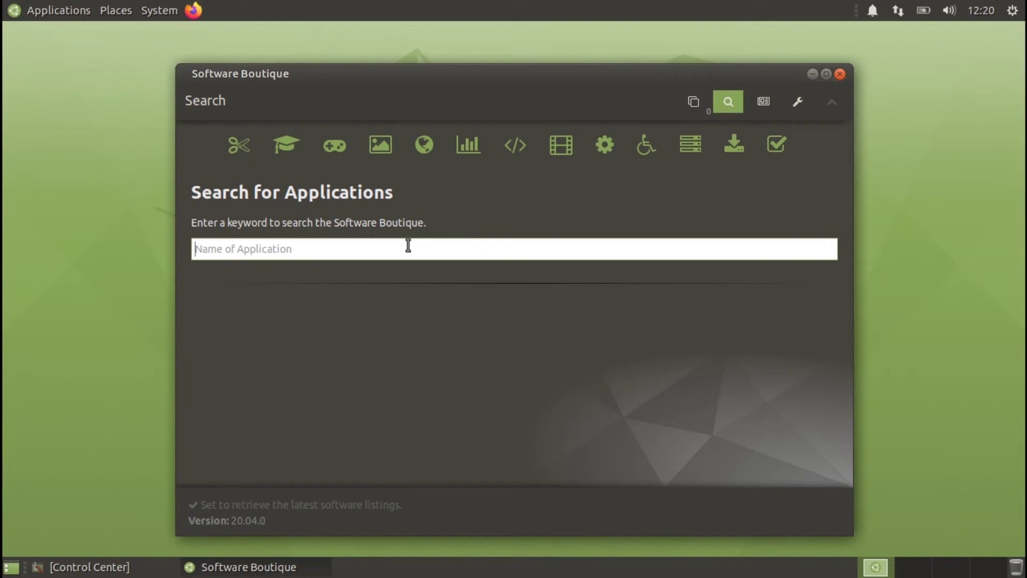
{"action": "type", "text": "vlc"}
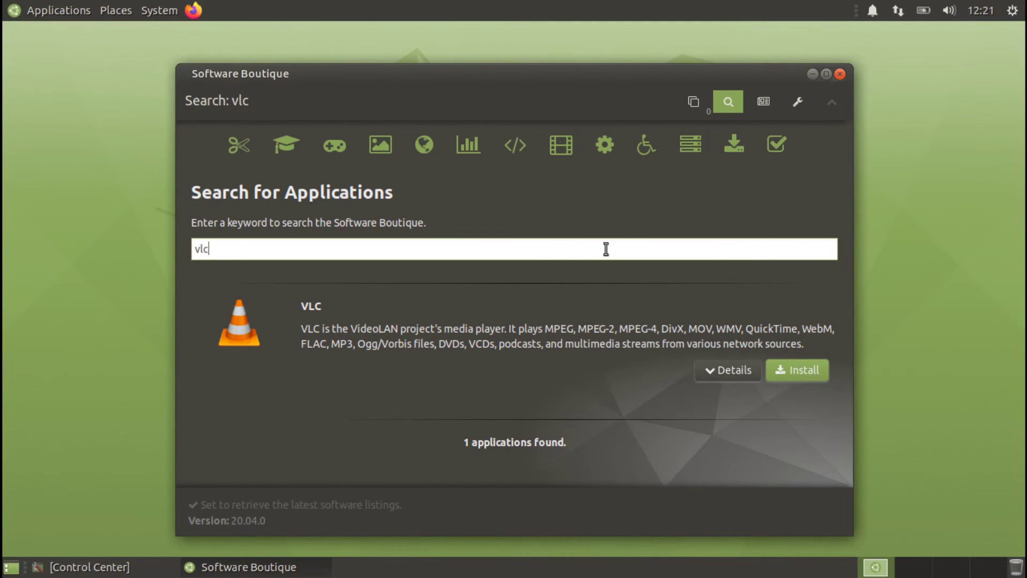
Close Software Boutique, then restore the minimized Control Center window and close it as well
{"action": "left_click", "coordinate": [839, 75]}
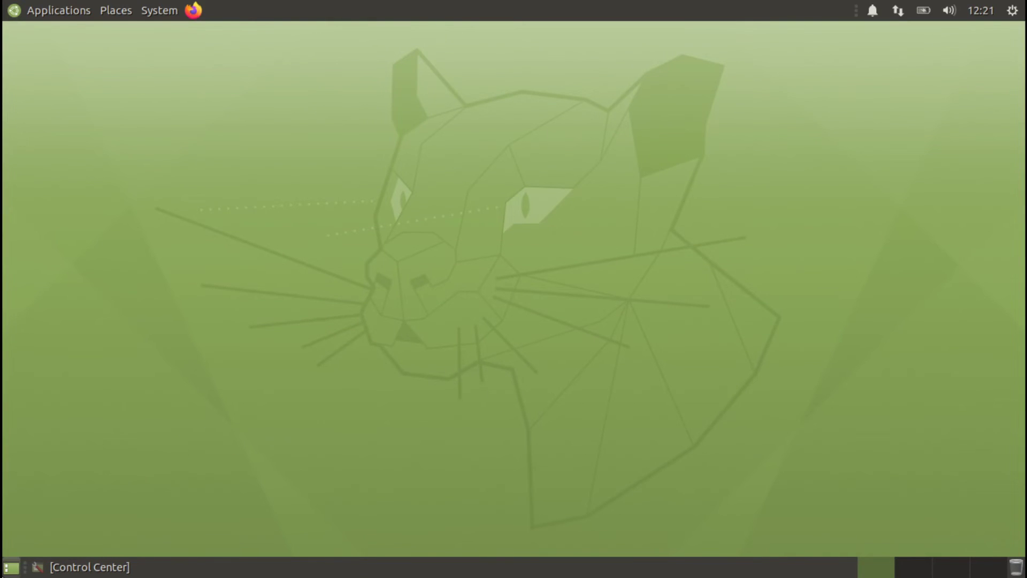
{"action": "left_click", "coordinate": [89, 567]}
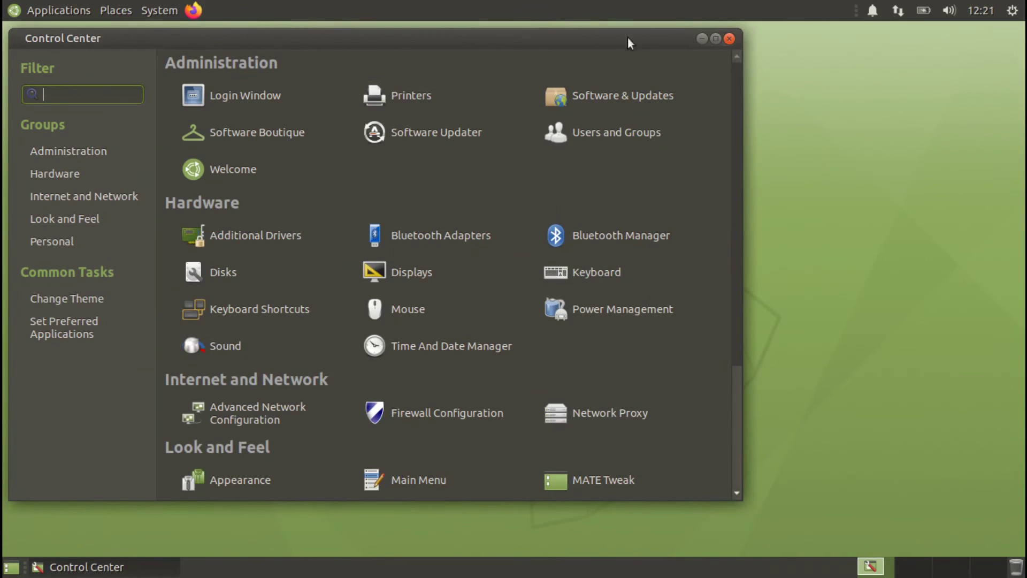
{"action": "left_click", "coordinate": [728, 43]}
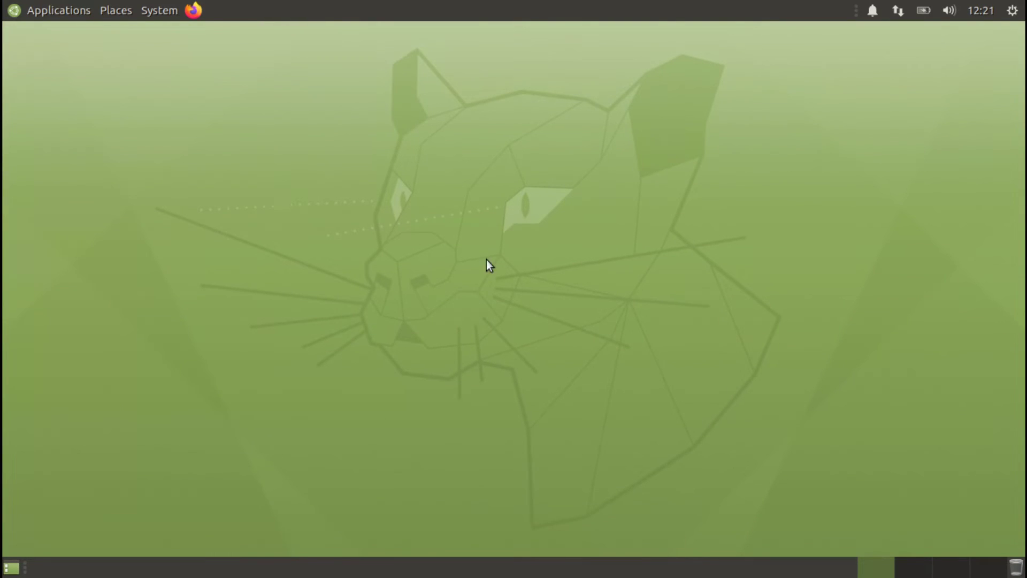
Look through the Applications and System menus again, including the Internet and Education application categories
{"action": "left_click", "coordinate": [72, 12]}
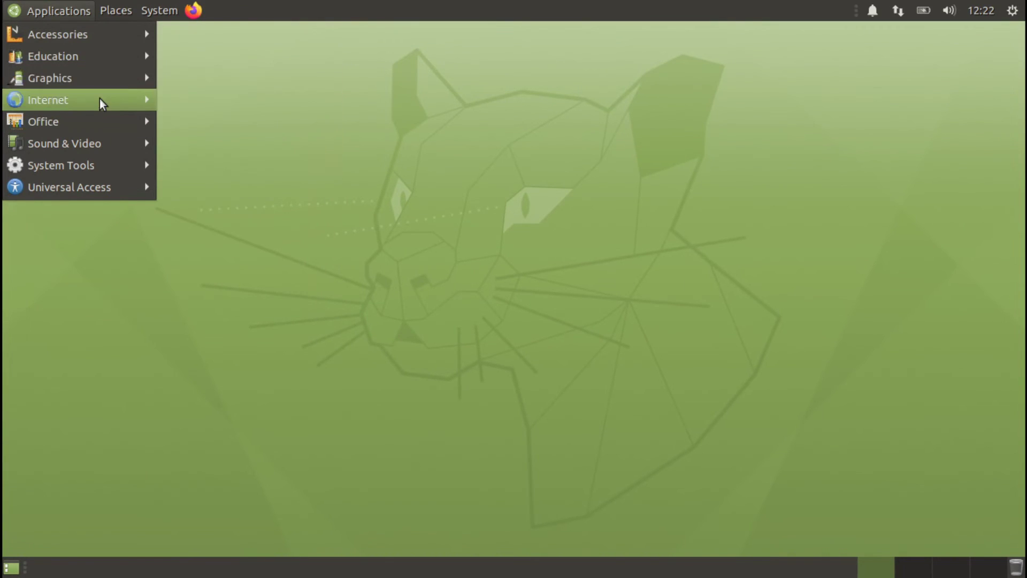
{"action": "mouse_move", "coordinate": [97, 14]}
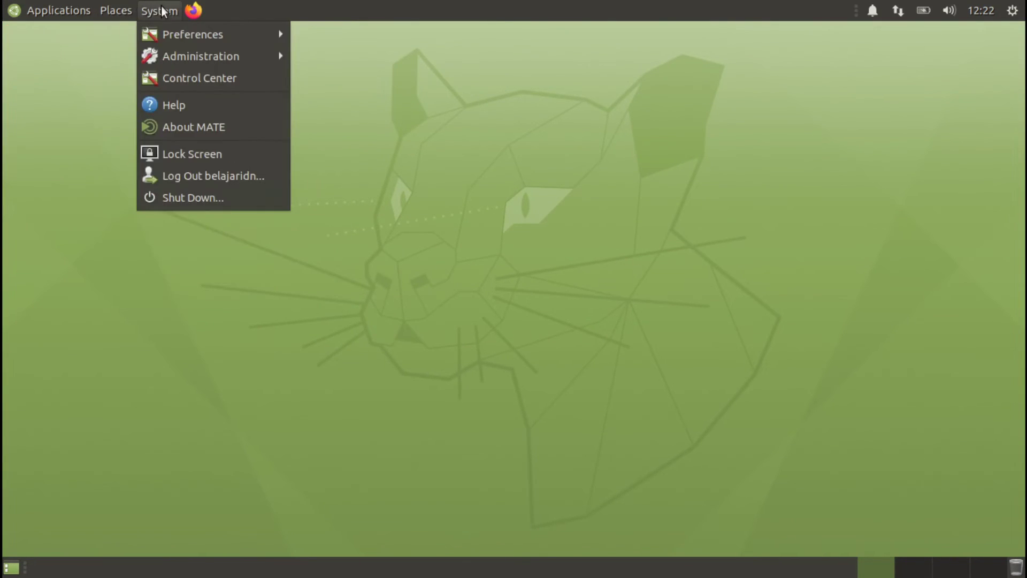
{"action": "mouse_move", "coordinate": [85, 131]}
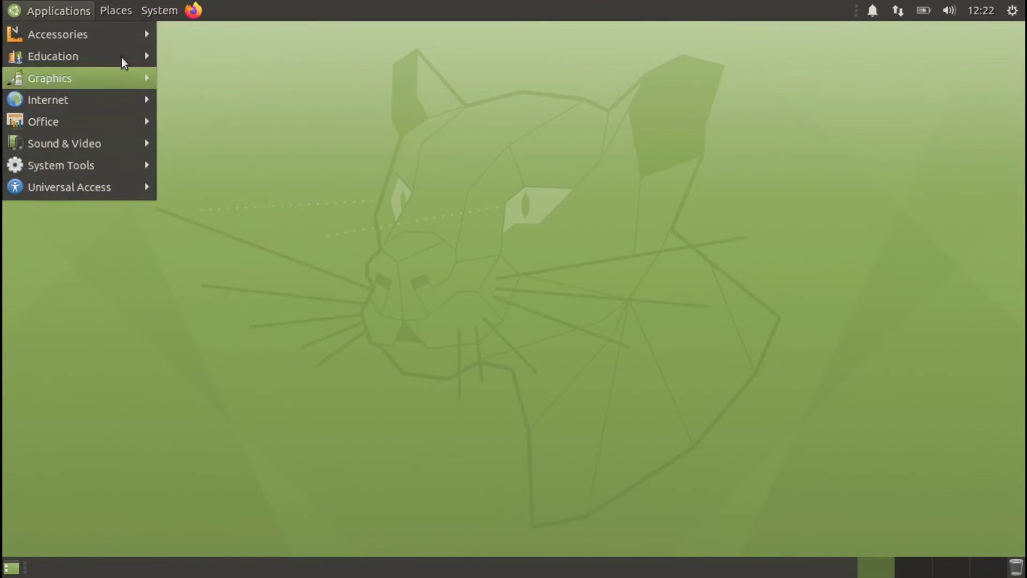
{"action": "mouse_move", "coordinate": [118, 107]}
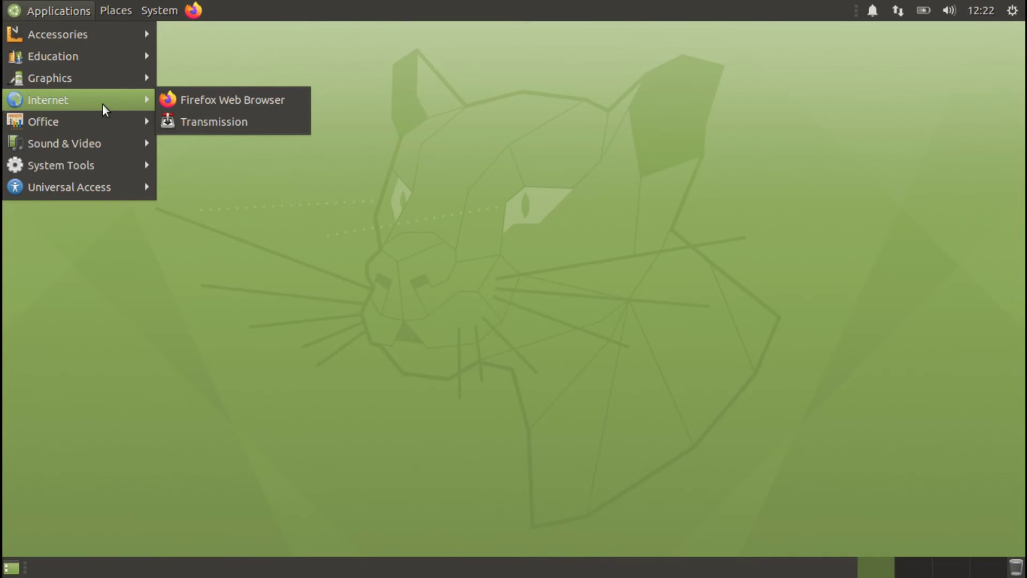
{"action": "mouse_move", "coordinate": [94, 64]}
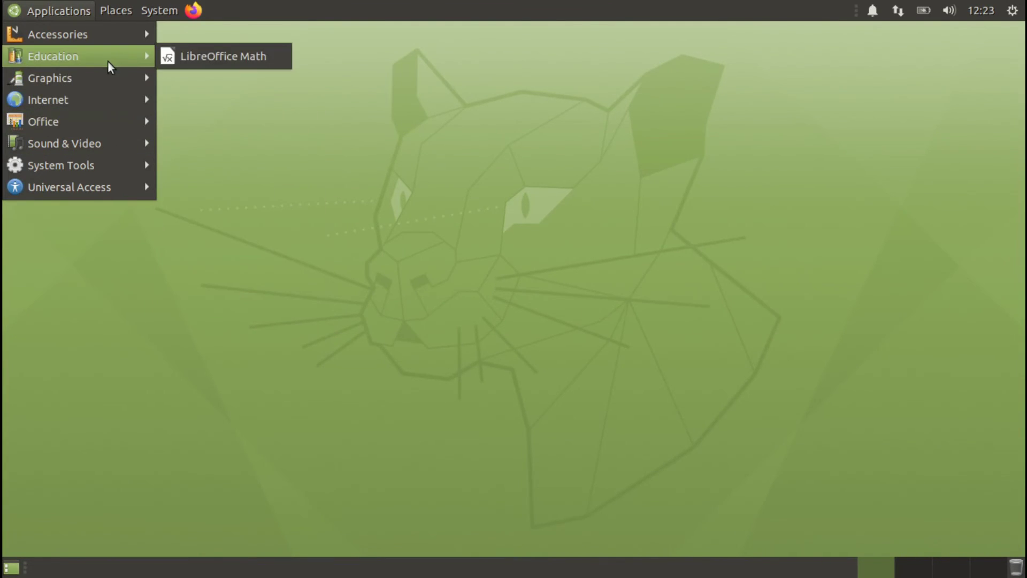
{"action": "mouse_move", "coordinate": [111, 140]}
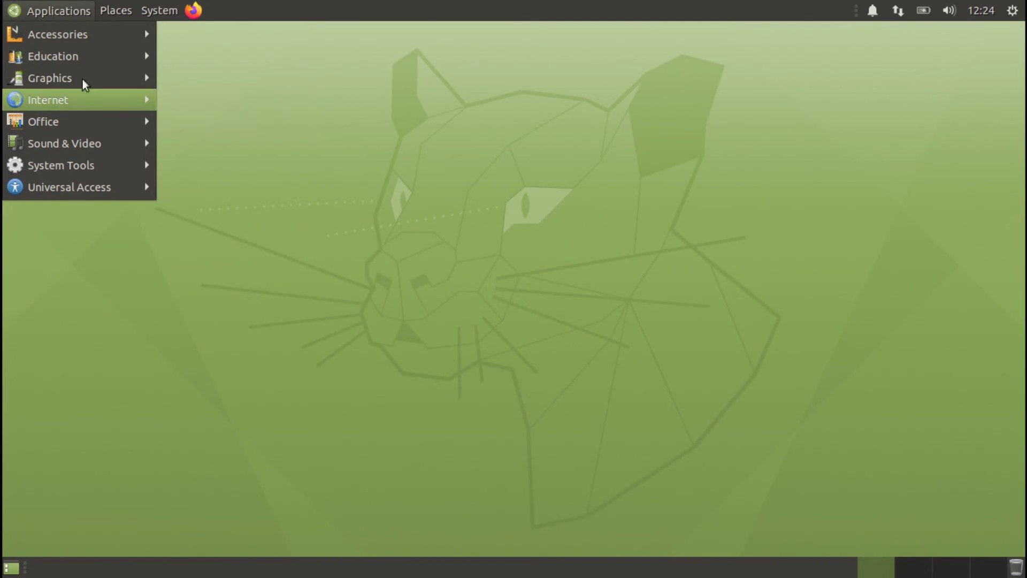
Request a shutdown of the Ubuntu MATE system
{"action": "mouse_move", "coordinate": [172, 11]}
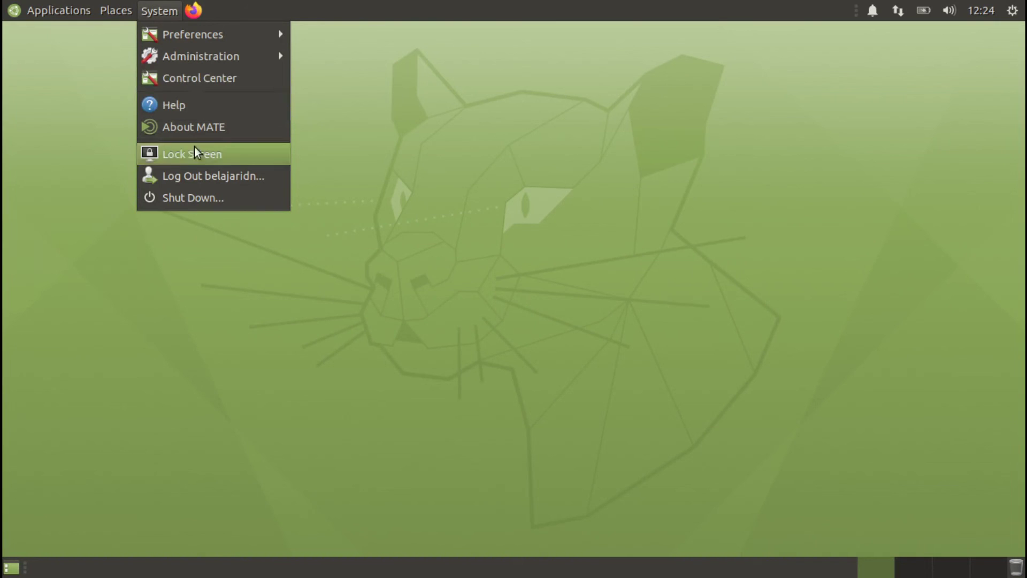
{"action": "left_click", "coordinate": [197, 192]}
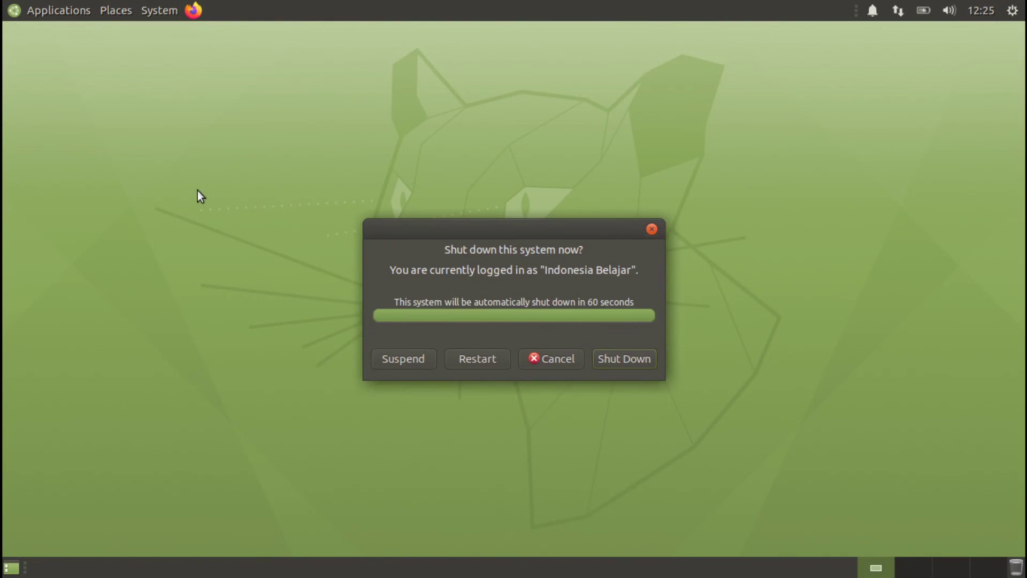